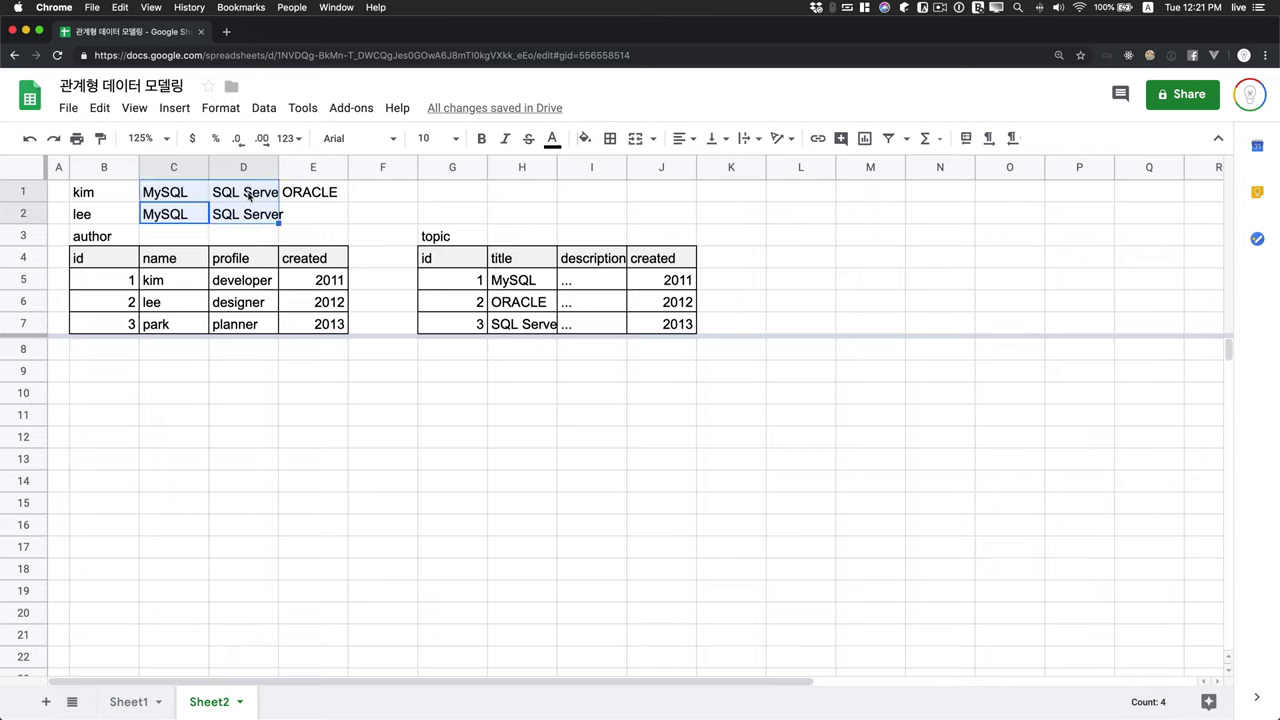
# Fill the MySQL and SQL Server cells C1:D2 with bright green.
pyautogui.click(586, 140)
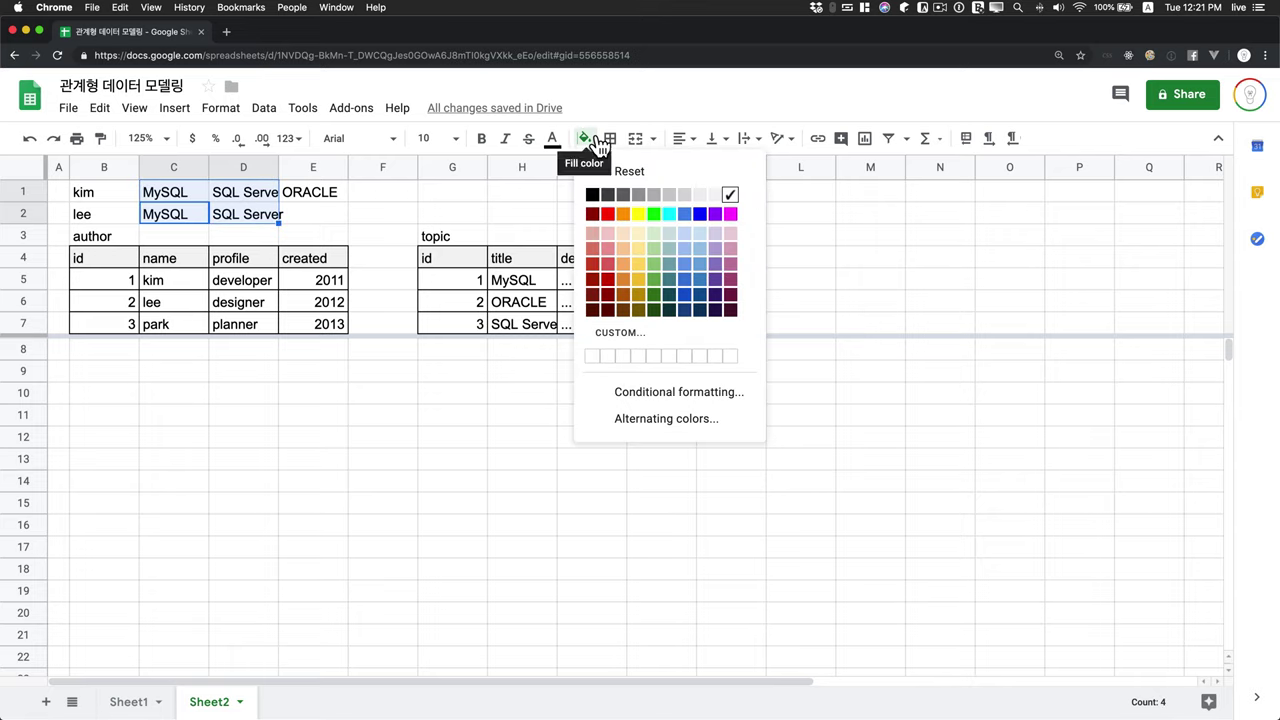
pyautogui.click(653, 214)
pyautogui.click(416, 233)
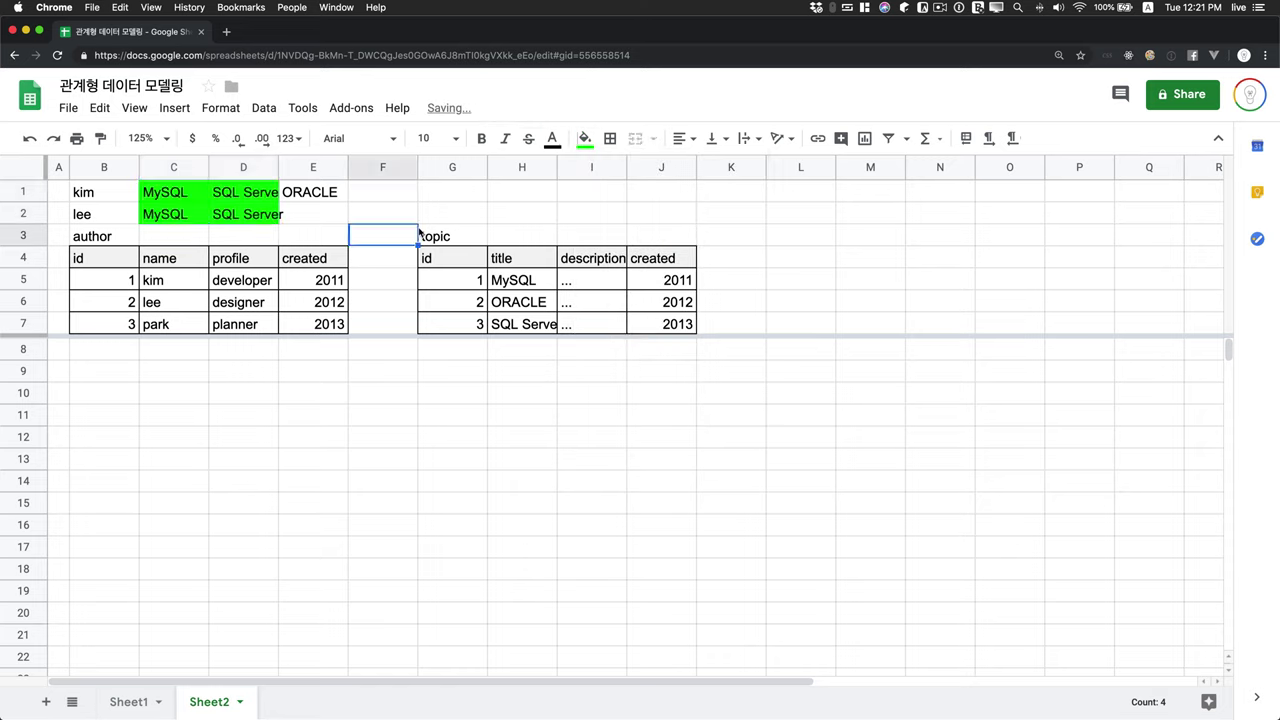
pyautogui.click(179, 196)
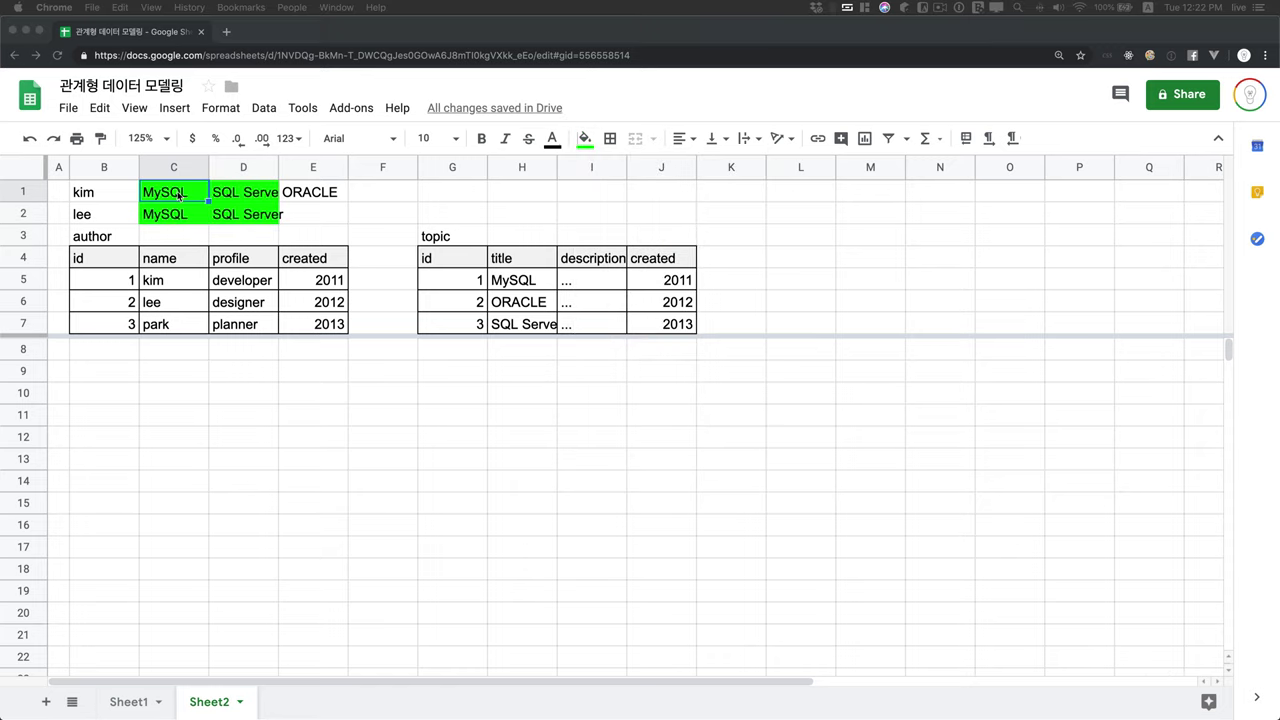
pyautogui.click(100, 192)
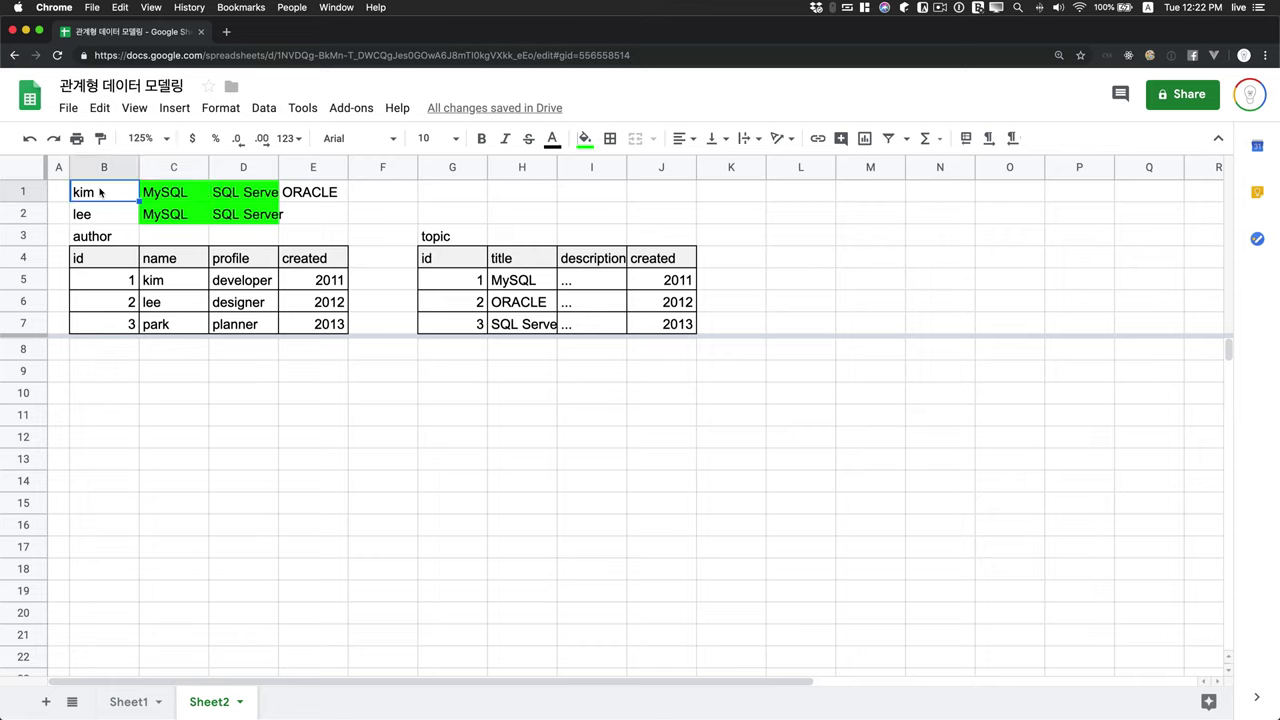
pyautogui.click(150, 221)
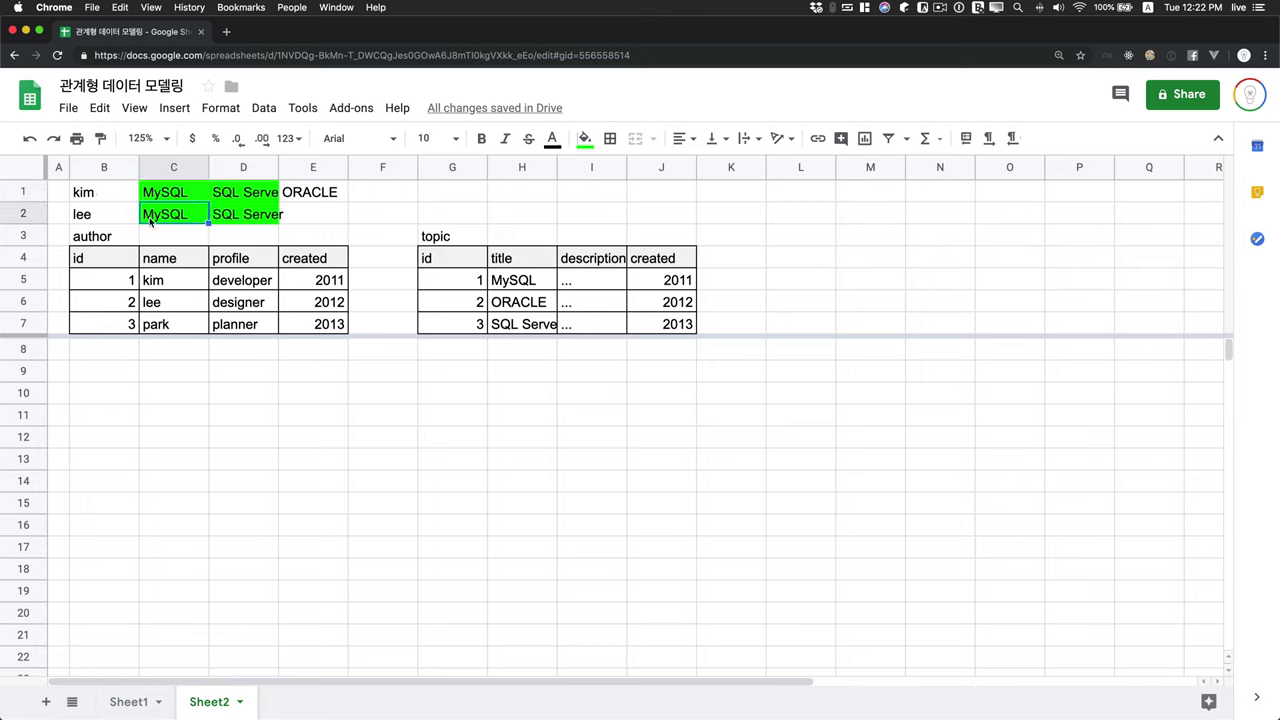
pyautogui.click(103, 196)
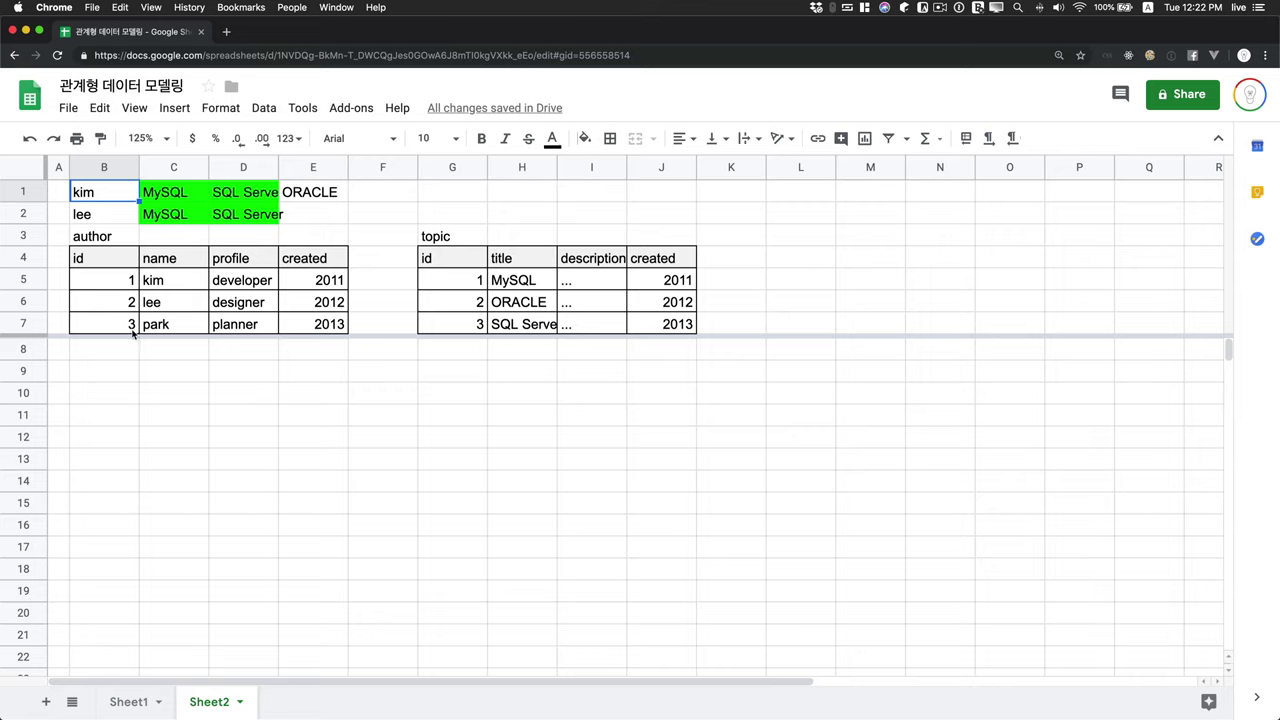
# Duplicate the author table (B3:E7) starting at B9, and copy the topic table (G3:J7).
pyautogui.moveTo(108, 244); pyautogui.dragTo(320, 334)
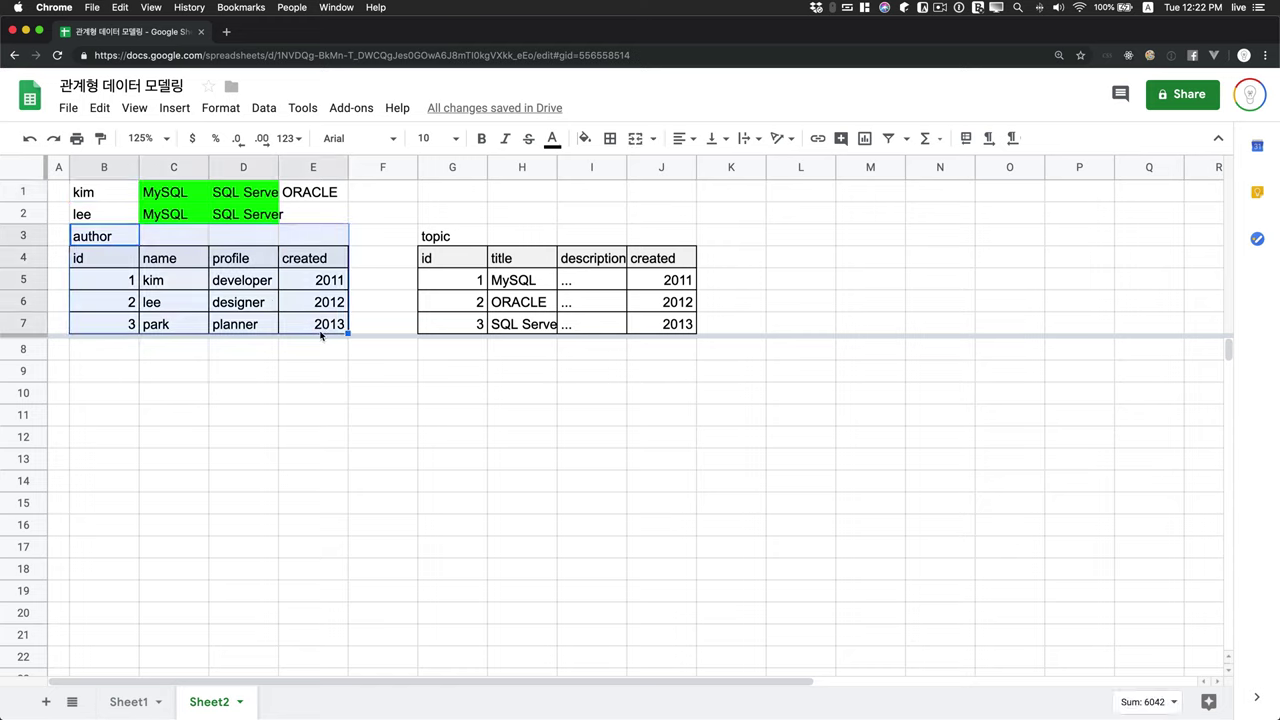
pyautogui.press('super+c')
pyautogui.click(113, 380)
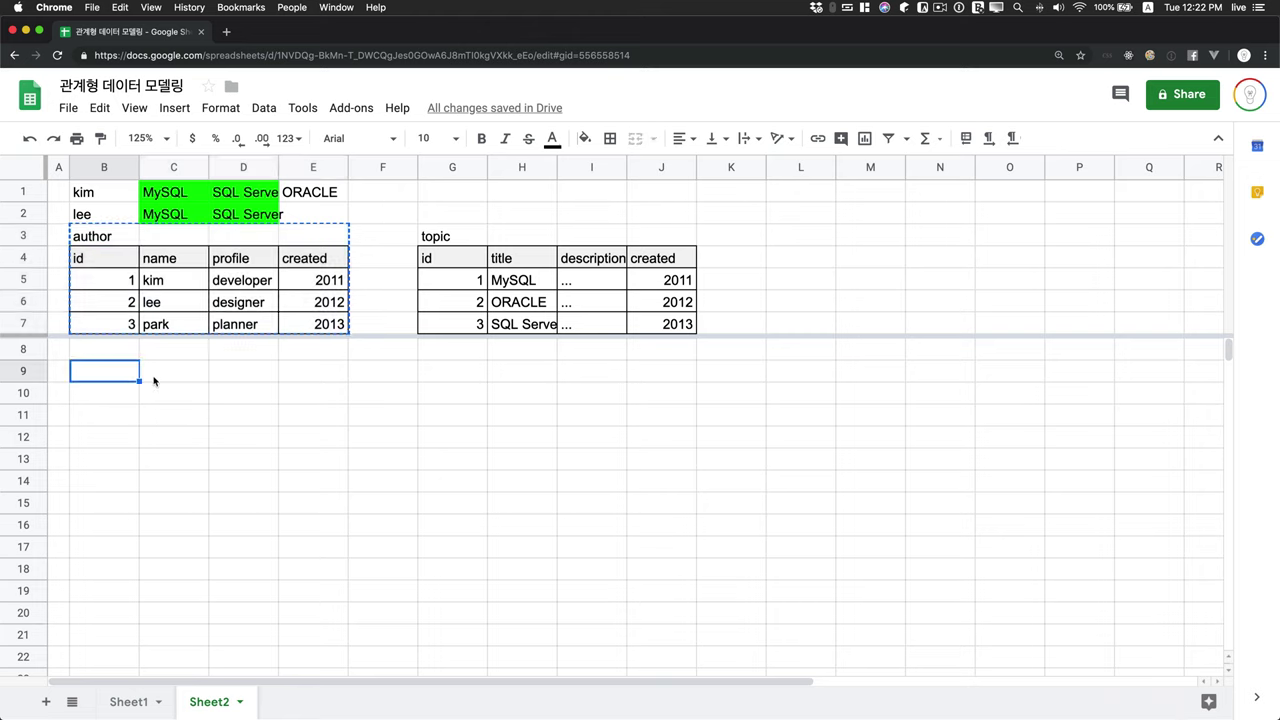
pyautogui.press('super+v')
pyautogui.moveTo(447, 238); pyautogui.dragTo(667, 324)
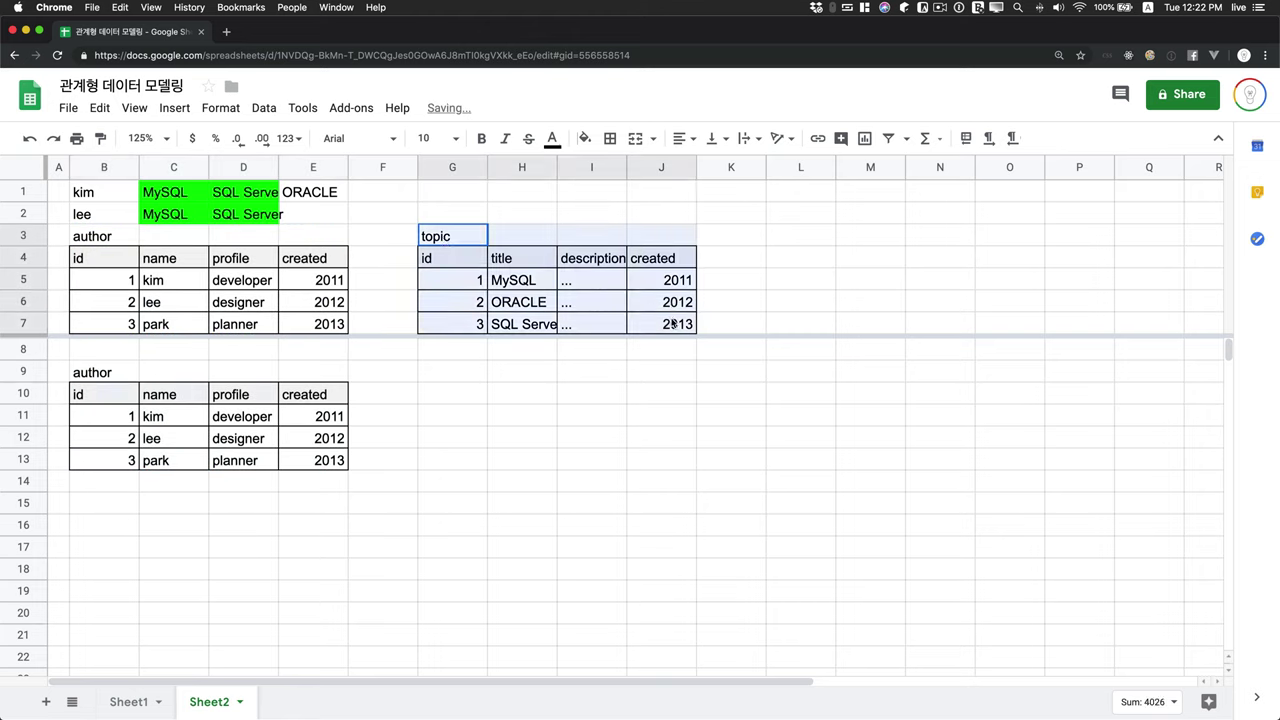
pyautogui.press('super+c')
pyautogui.click(465, 395)
pyautogui.press('super+v')
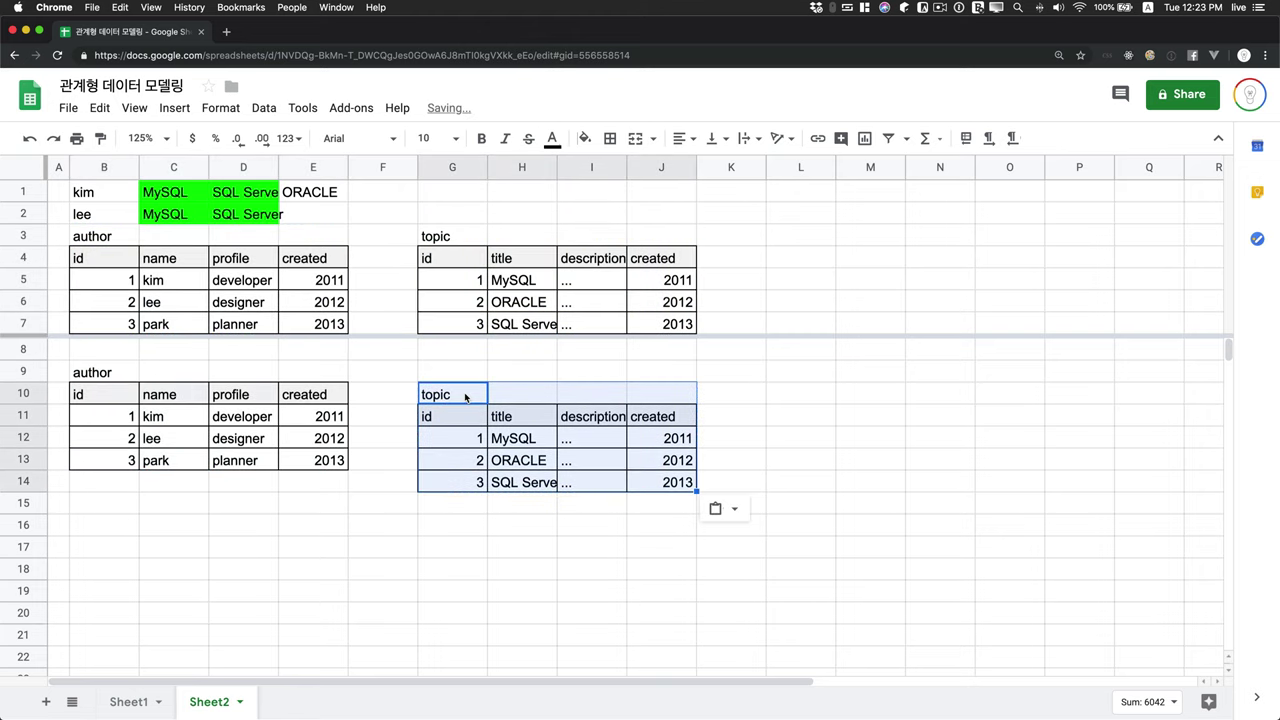
pyautogui.click(105, 349)
pyautogui.press('super+z')
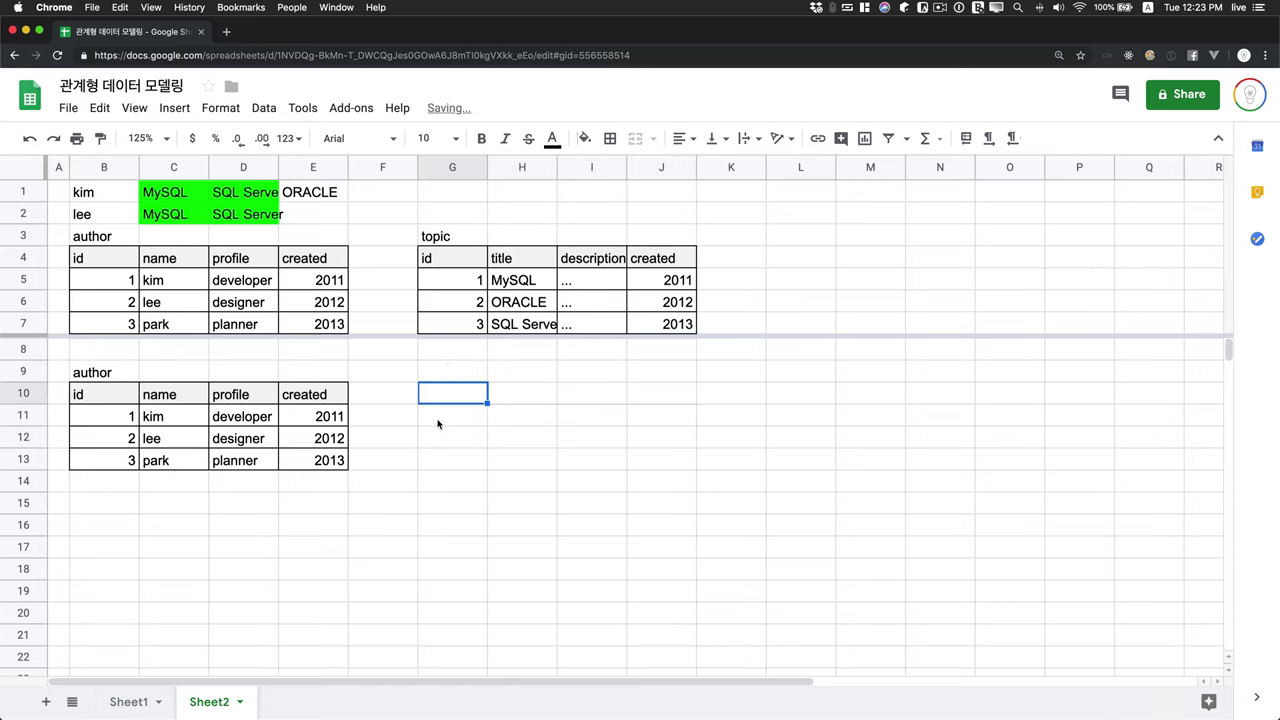
pyautogui.doubleClick(447, 372)
pyautogui.press('super+v')
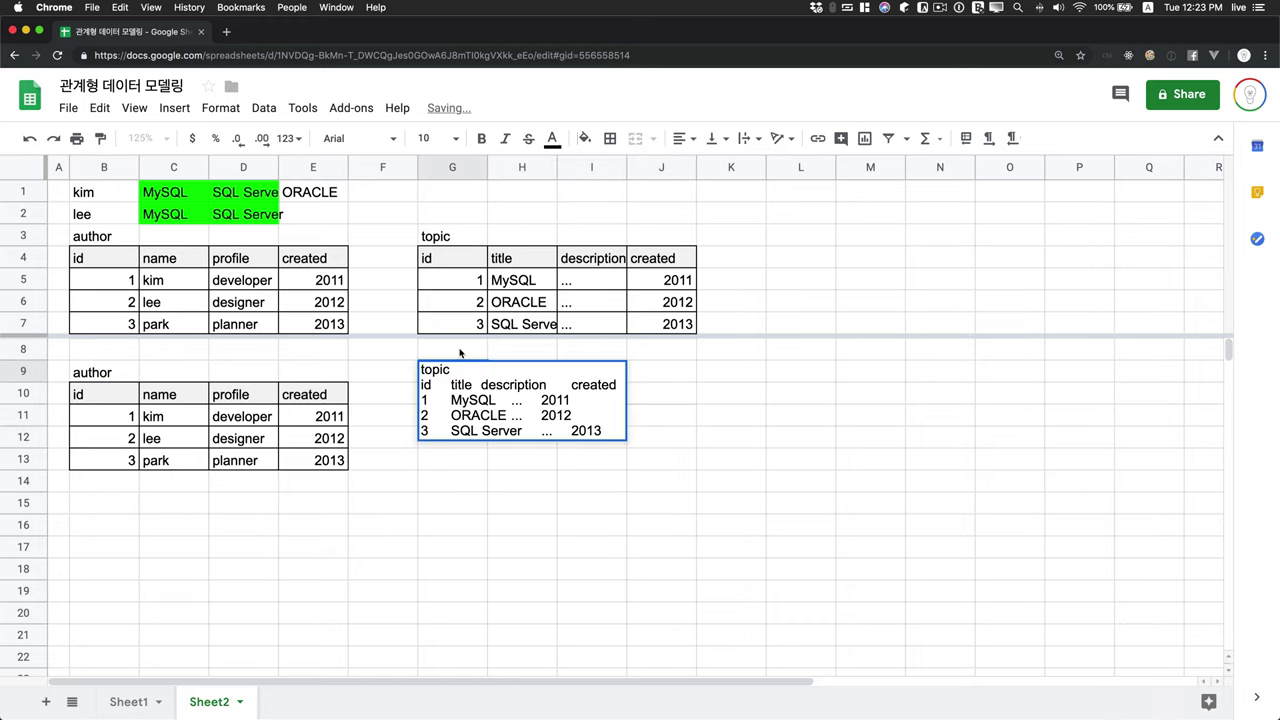
pyautogui.click(462, 352)
pyautogui.press('super+z')
# Paste the copied topic table starting at G9, and enter the heading "topic에 author 정보를 적는다" in B8.
pyautogui.press('super+v')
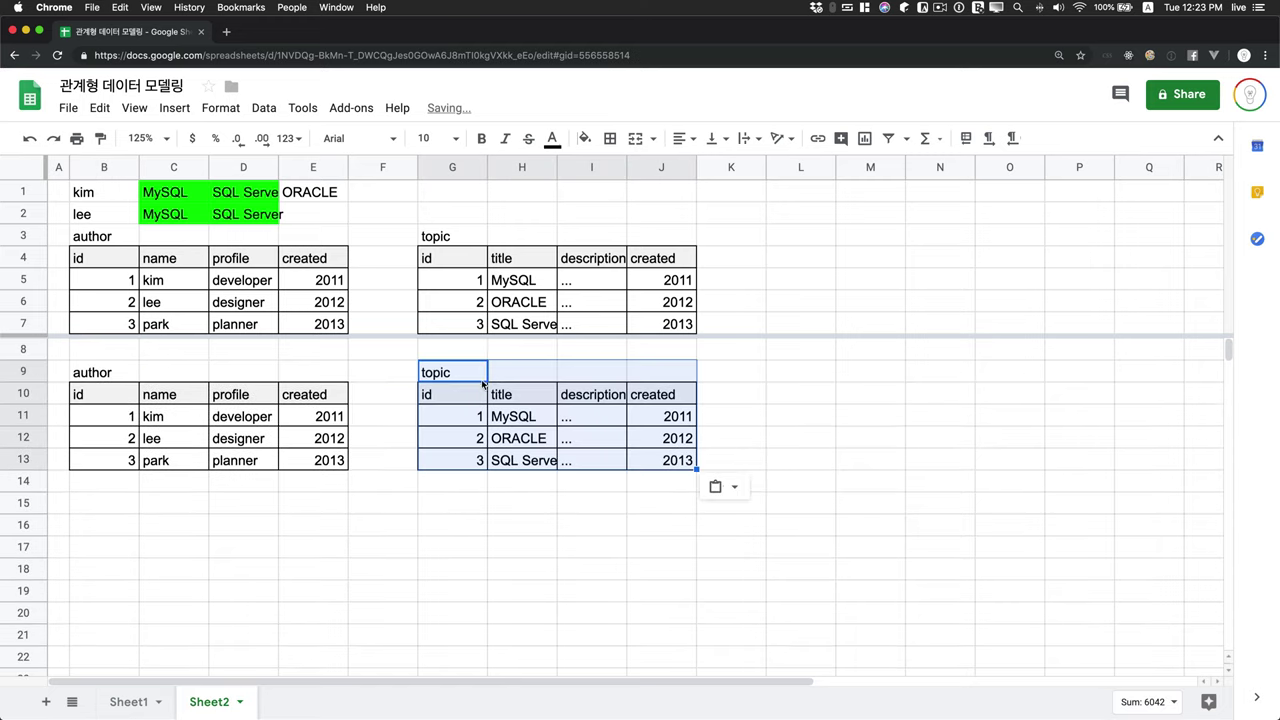
pyautogui.click(106, 349)
pyautogui.write('topi')
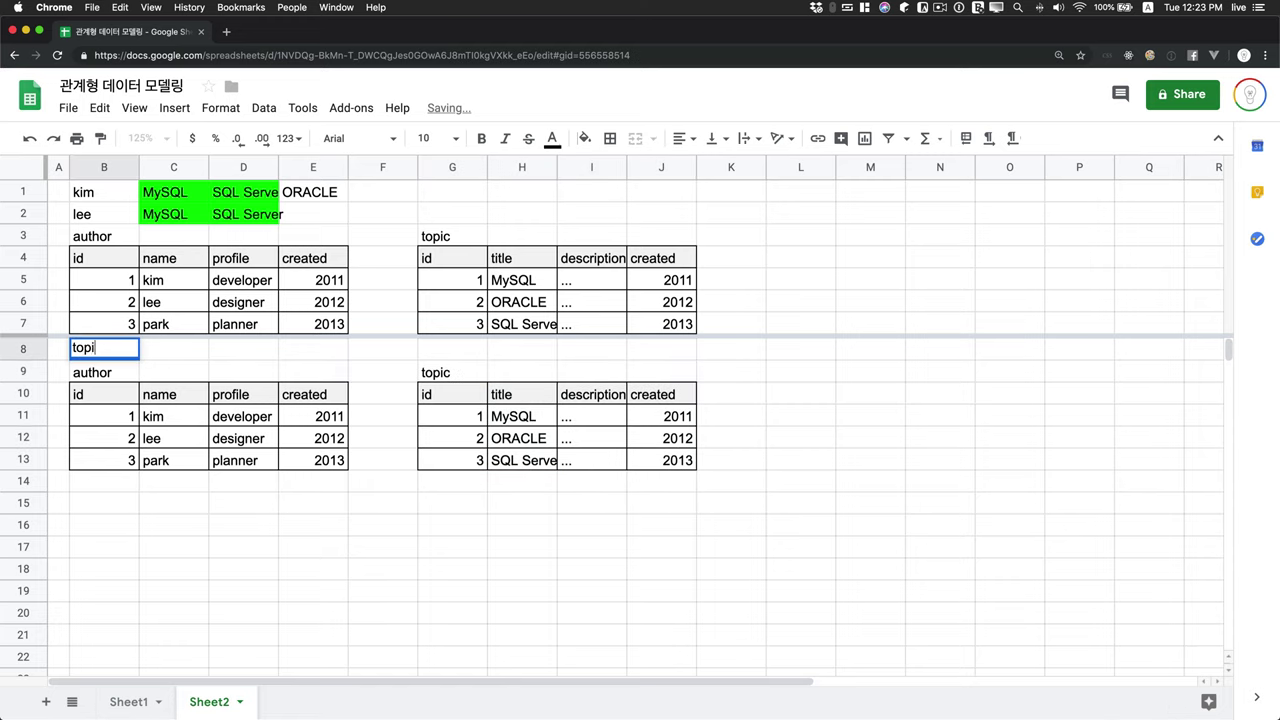
pyautogui.write('c에 author ')
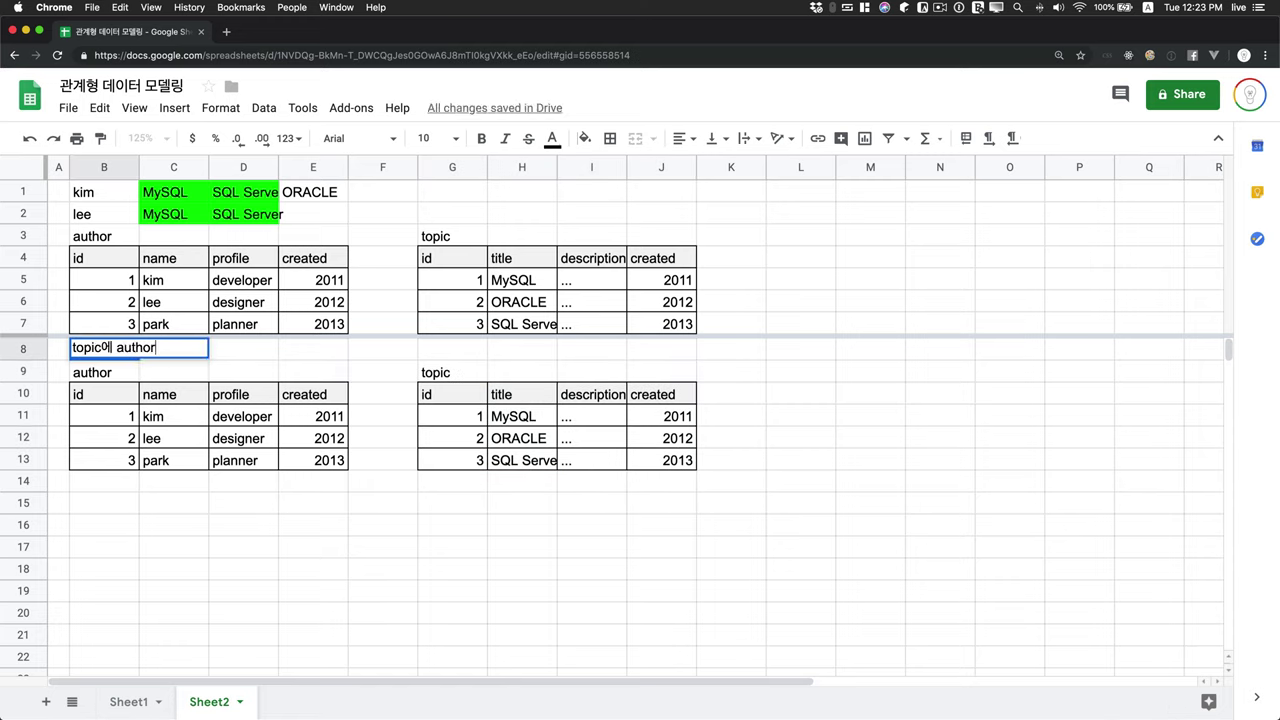
pyautogui.write('정보를 적어ㄴ')
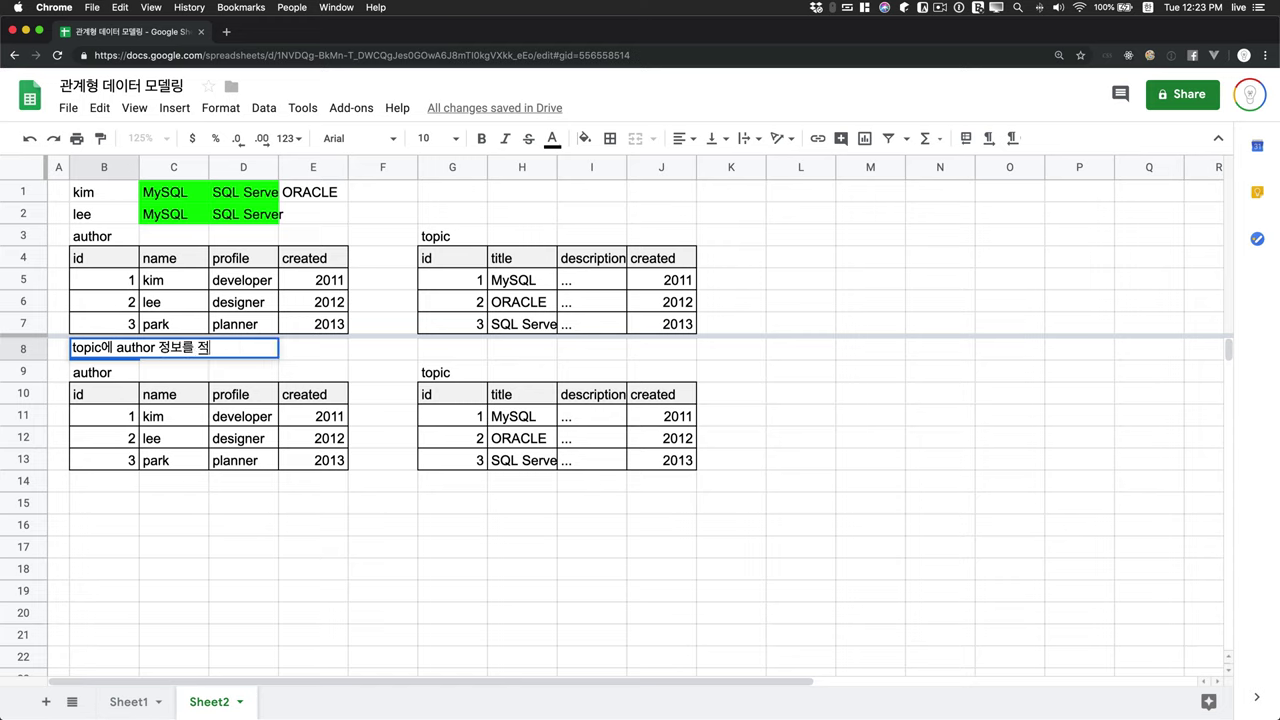
pyautogui.press('BackSpace')
pyautogui.press('BackSpace')
pyautogui.write('는다')
pyautogui.press('Return')
pyautogui.click(739, 381)
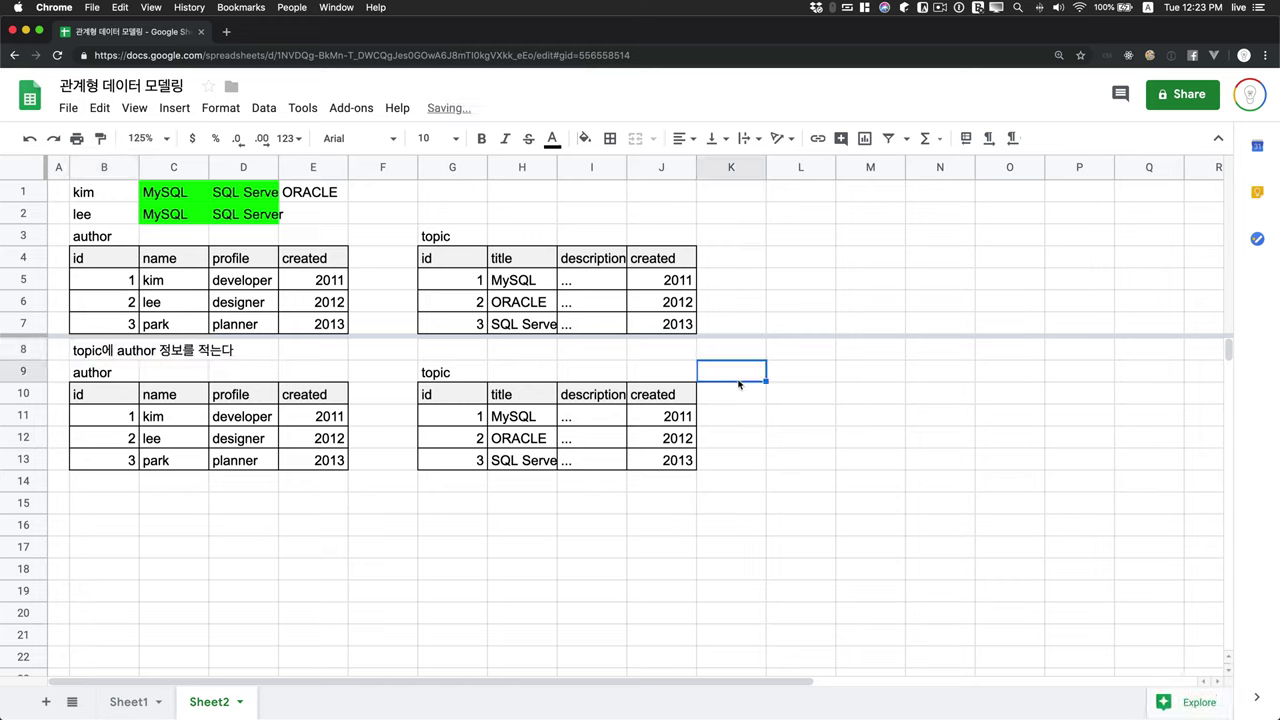
pyautogui.write('authro')
pyautogui.press('BackSpace')
pyautogui.press('BackSpace')
pyautogui.write('o')
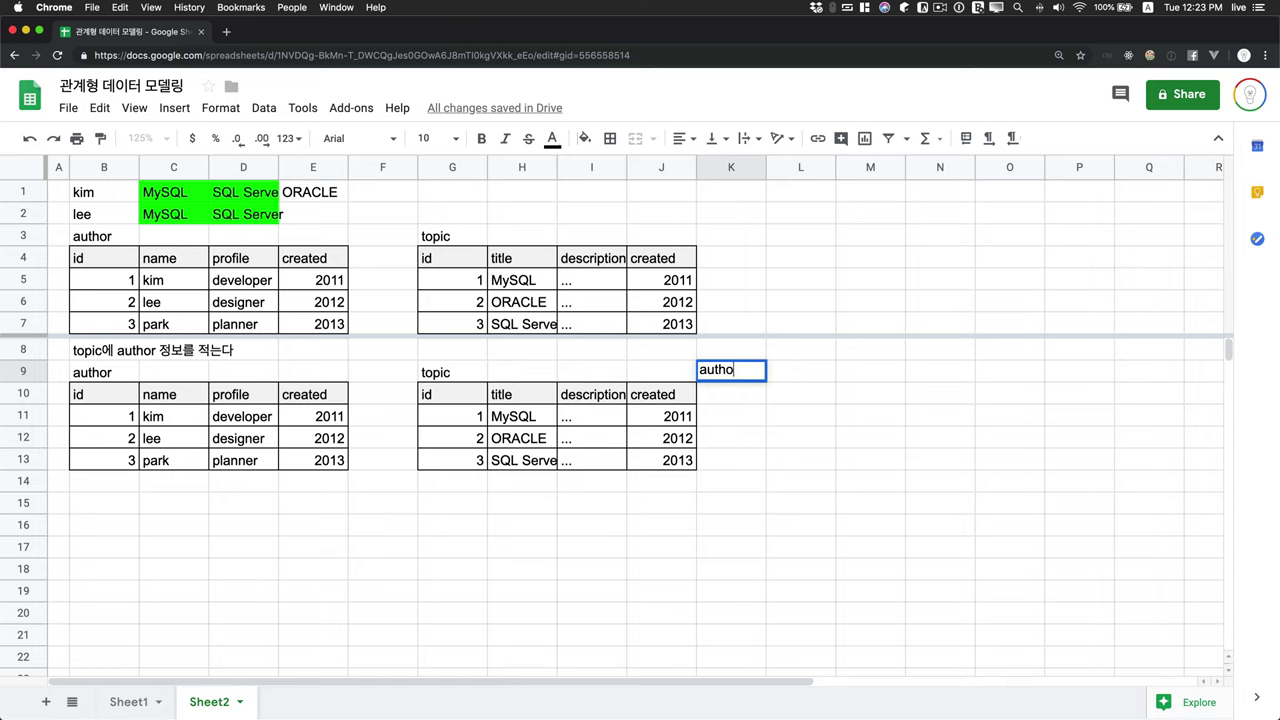
pyautogui.write('r_id')
pyautogui.press('Return')
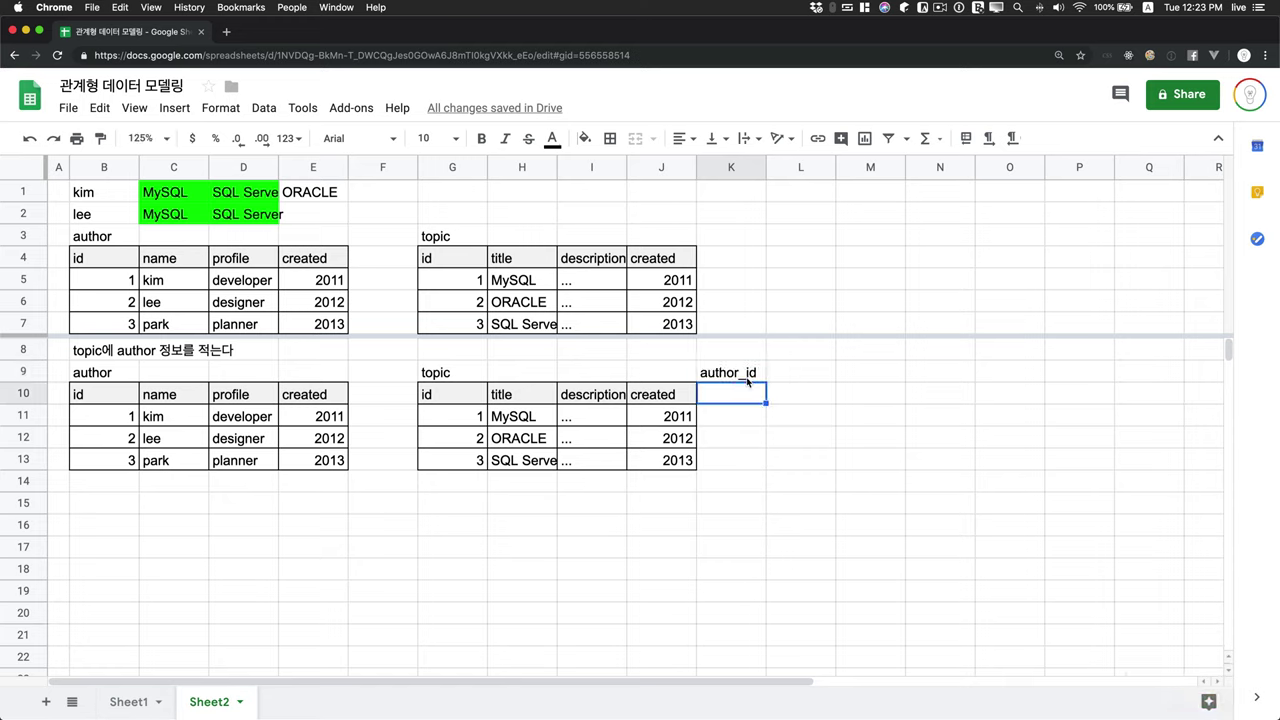
# Enter the column header author_id in K10, next to created in the duplicated topic table.
pyautogui.write('a')
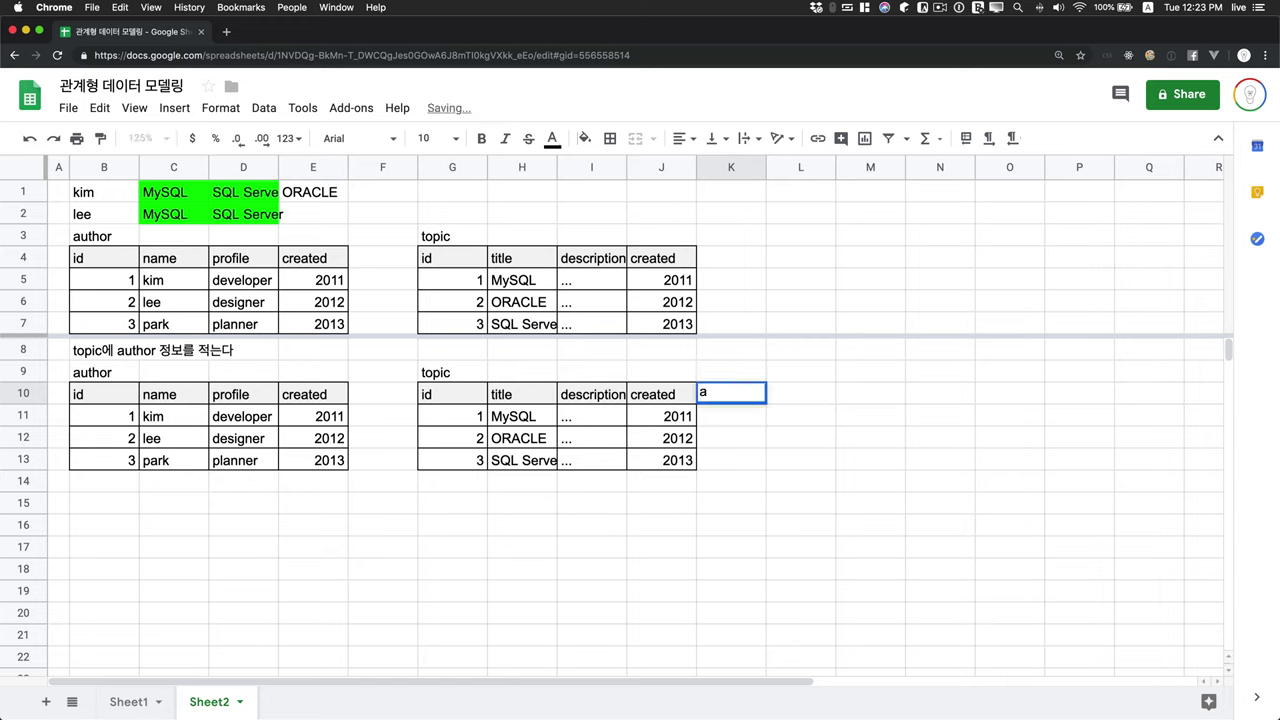
pyautogui.write('uthor_id')
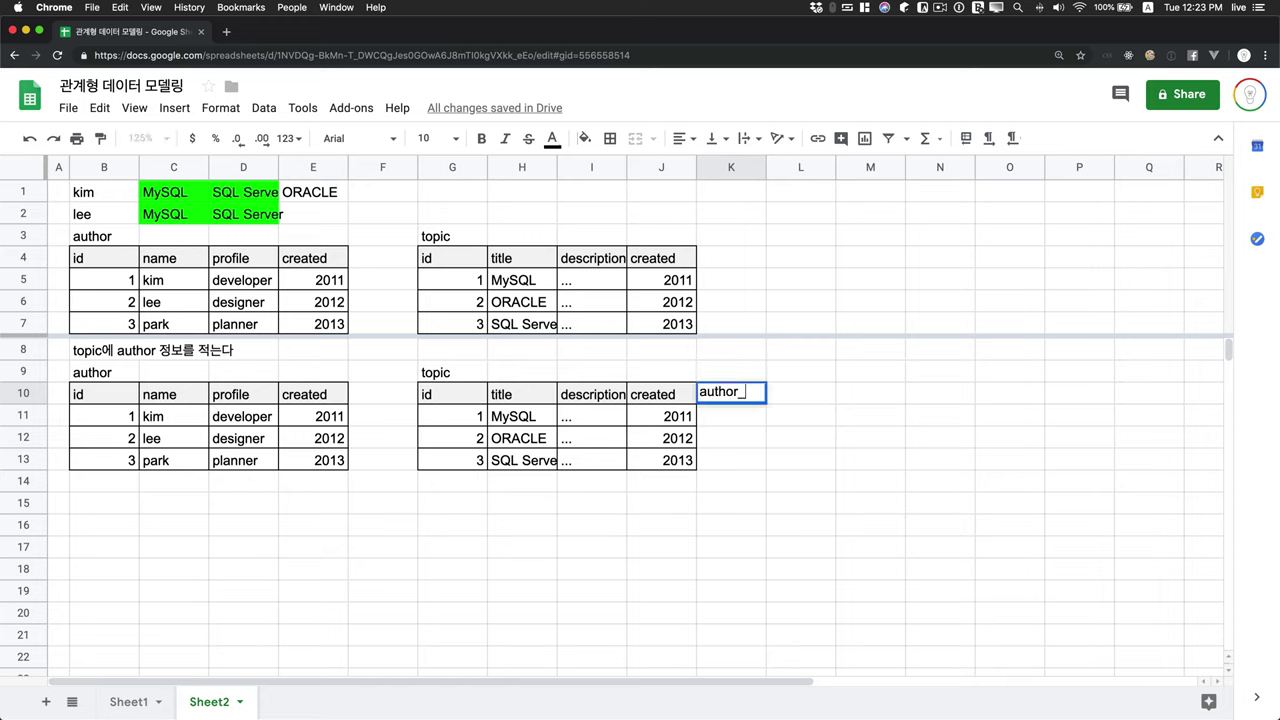
pyautogui.press('Return')
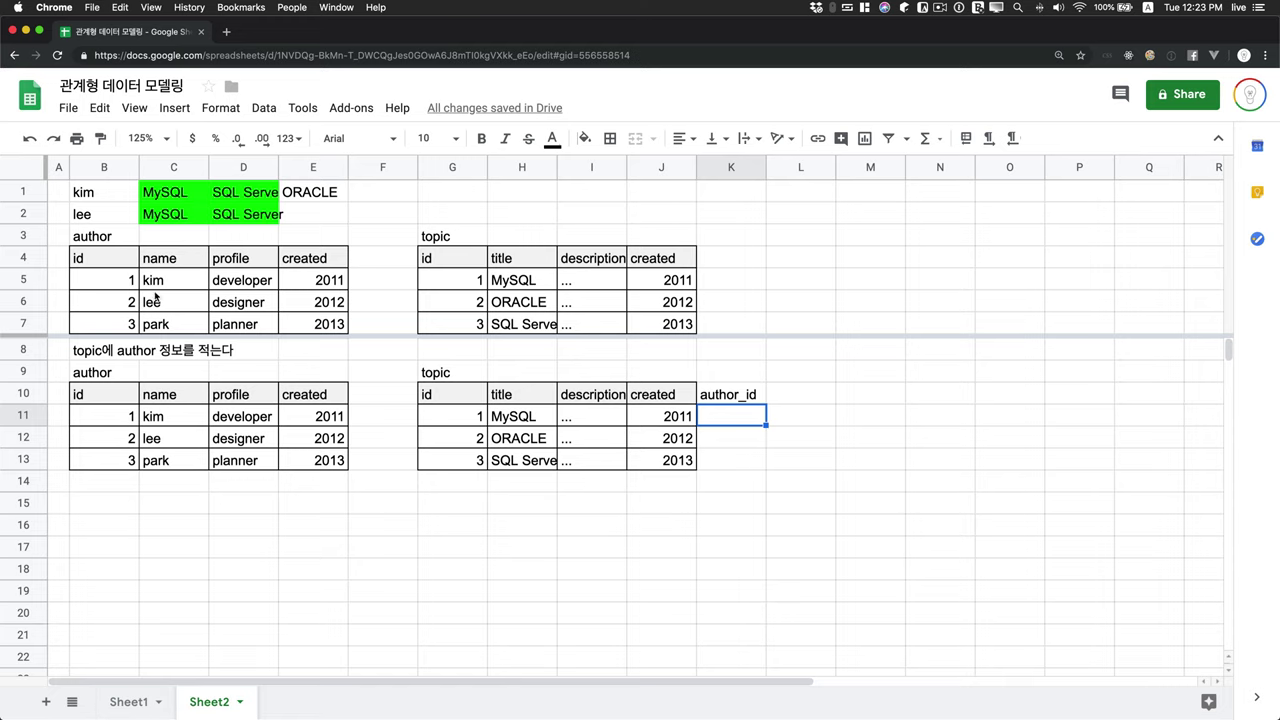
# Fill the author_id column in K11:K13 with 1,2 for MySQL, 1 for ORACLE and 1,2 for SQL Server.
pyautogui.moveTo(129, 280); pyautogui.dragTo(129, 301)
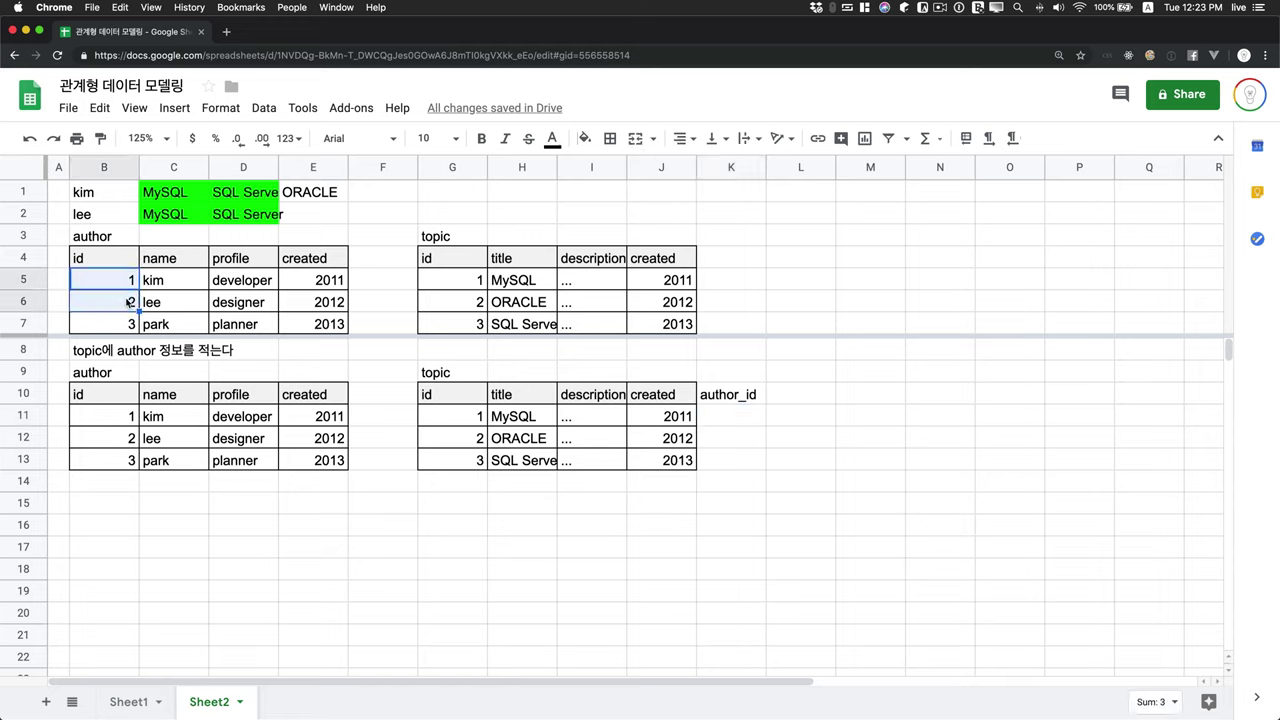
pyautogui.click(748, 422)
pyautogui.write('1,2')
pyautogui.press('Return')
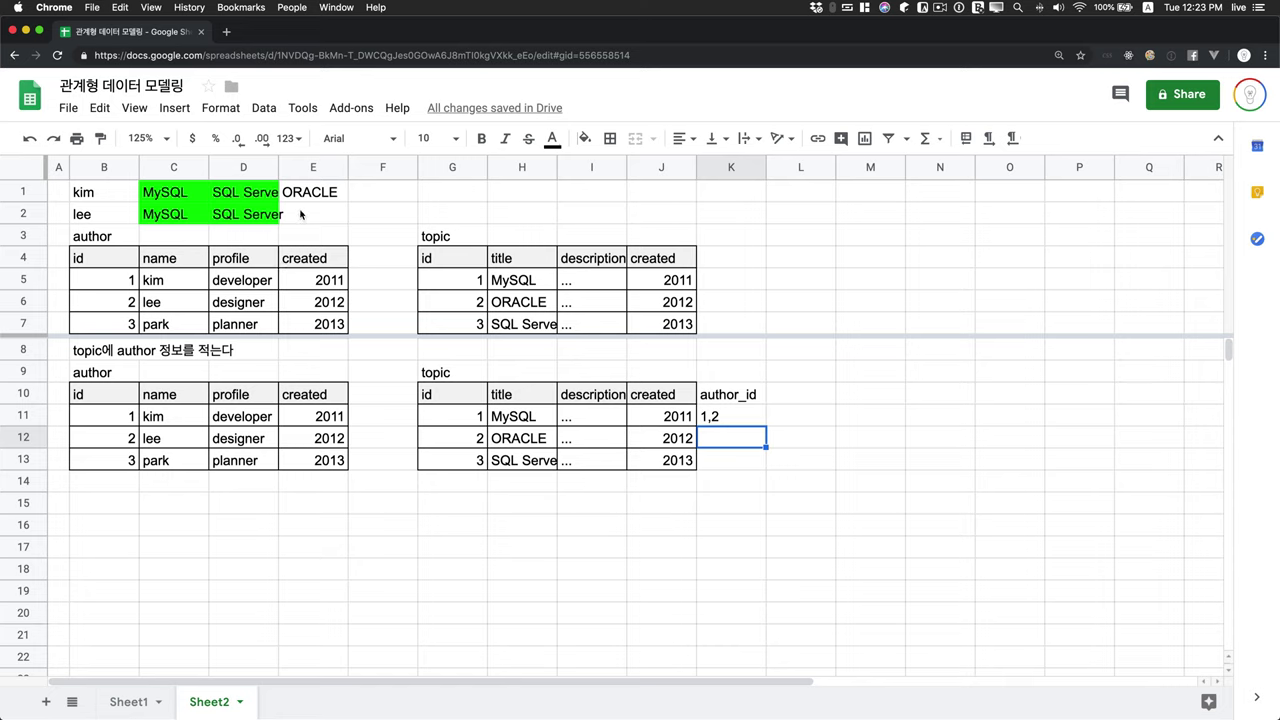
pyautogui.write('1')
pyautogui.press('Return')
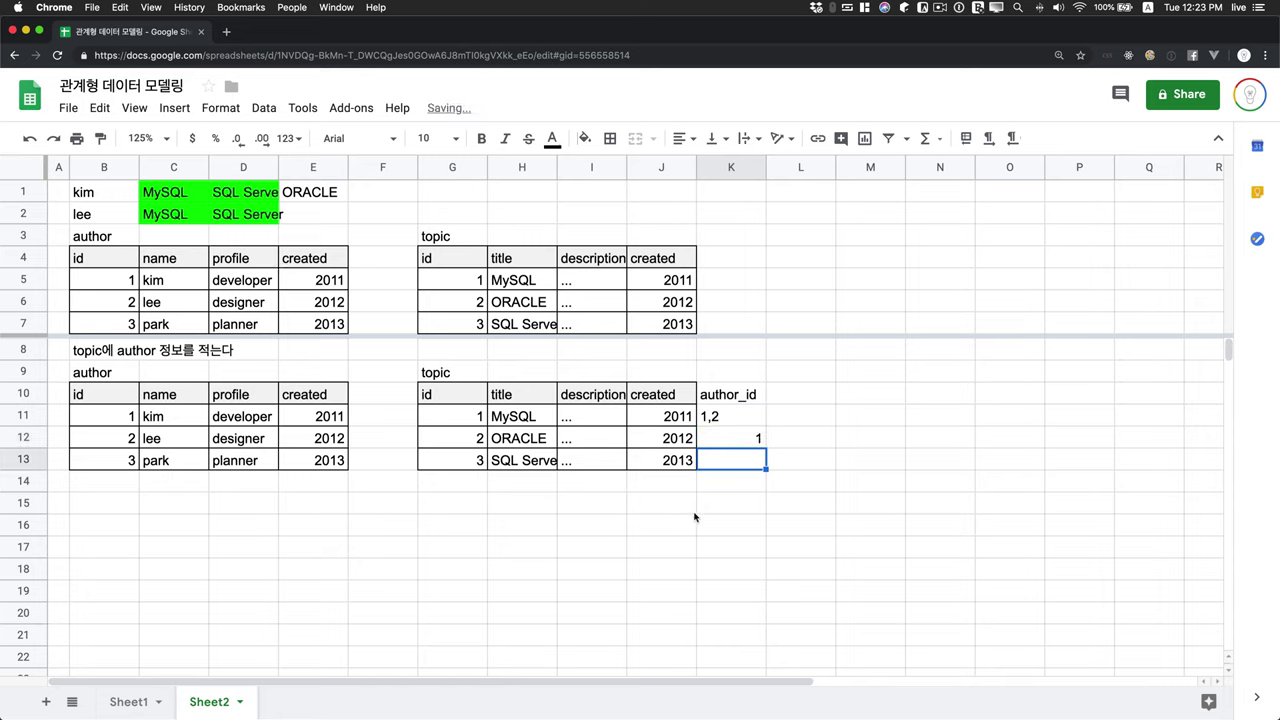
pyautogui.click(514, 456)
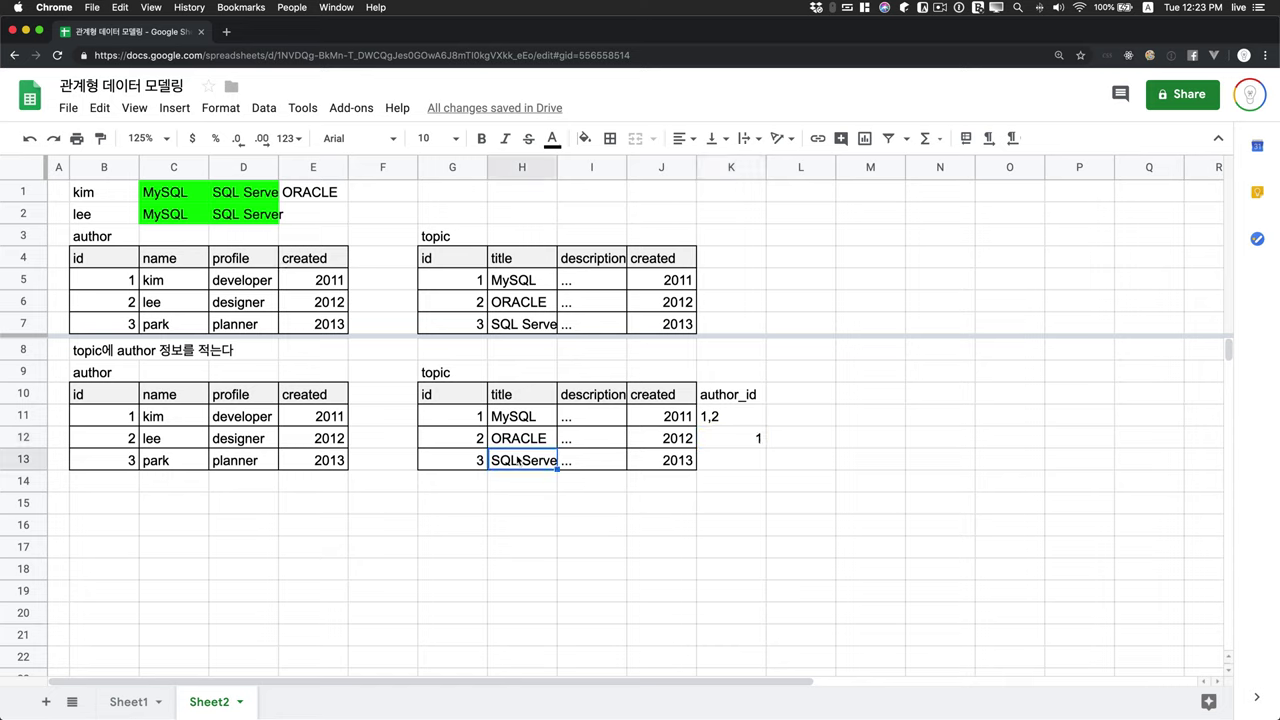
pyautogui.click(738, 465)
pyautogui.write('1,2')
pyautogui.press('Return')
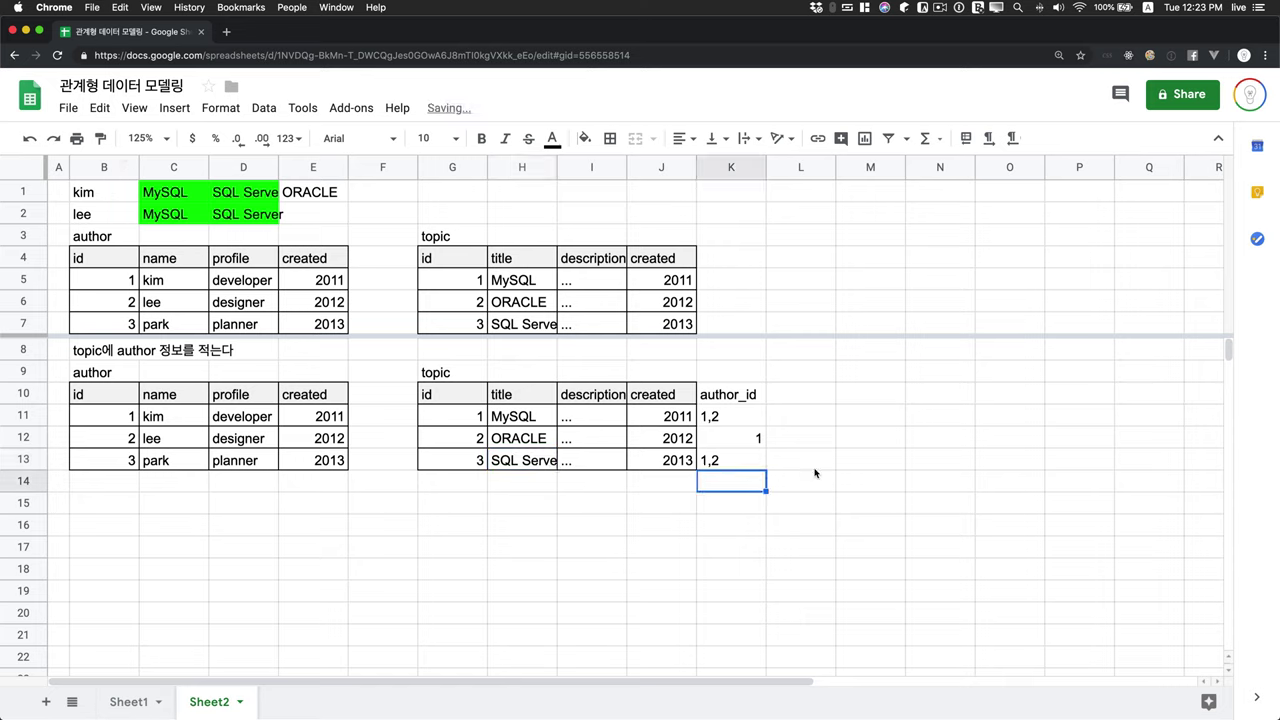
pyautogui.click(738, 470)
pyautogui.click(742, 426)
pyautogui.click(743, 440)
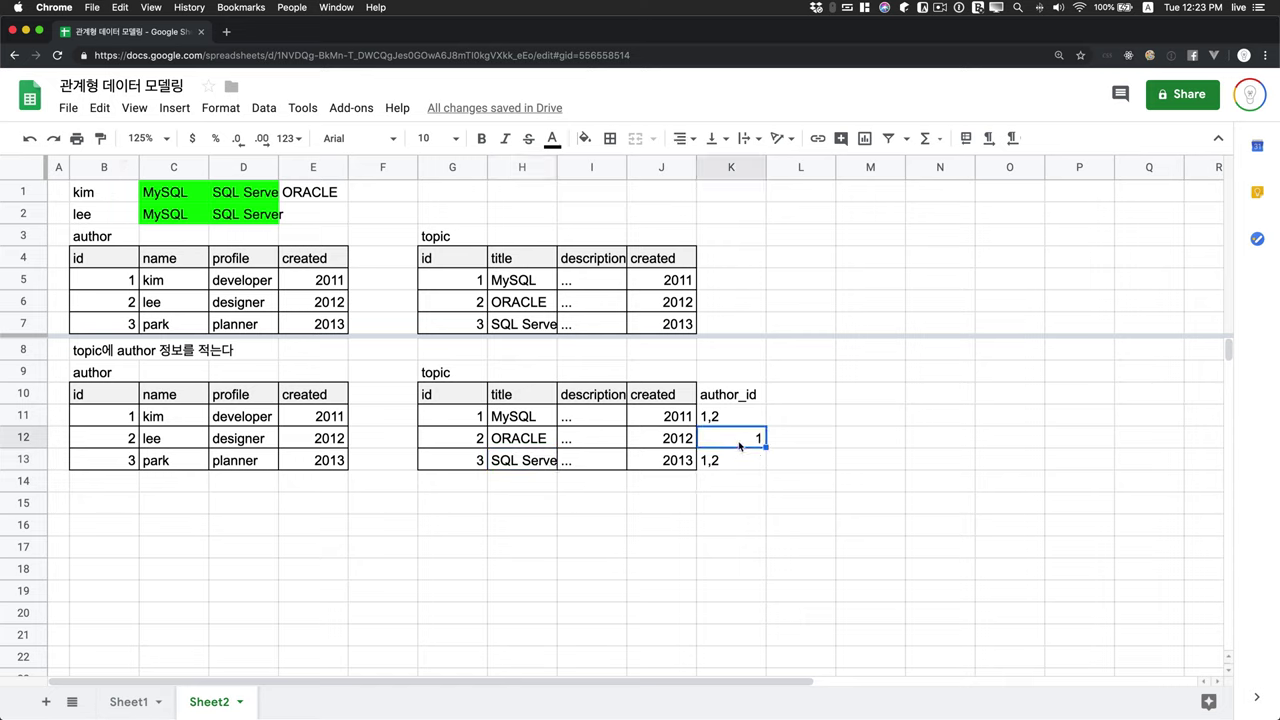
pyautogui.click(731, 424)
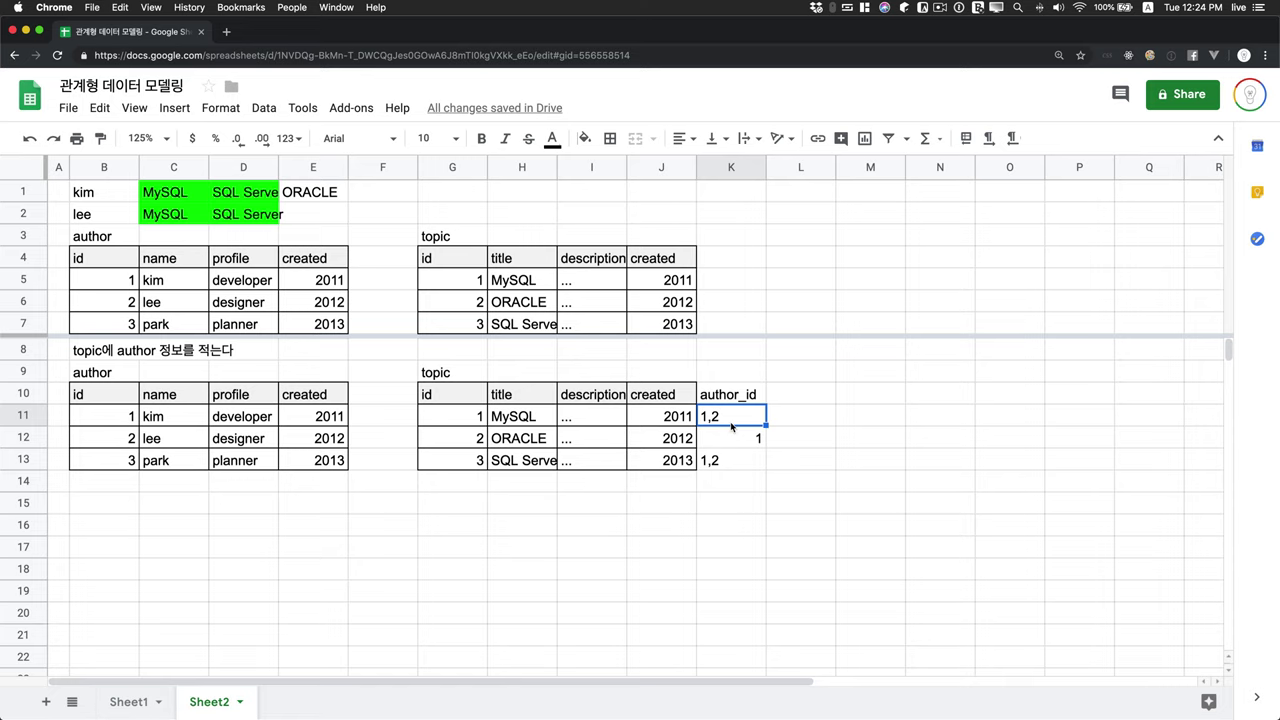
# Apply all borders to the author_id column cells K10:K13.
pyautogui.moveTo(735, 390); pyautogui.dragTo(723, 460)
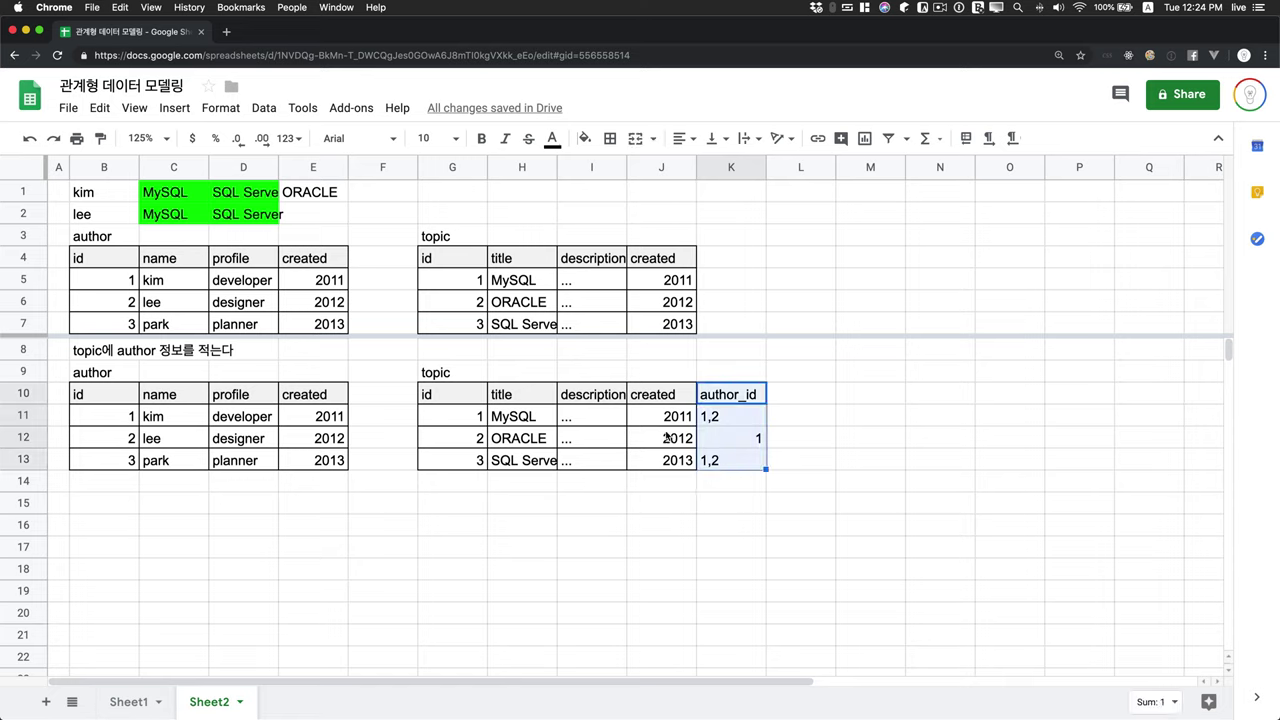
pyautogui.click(610, 138)
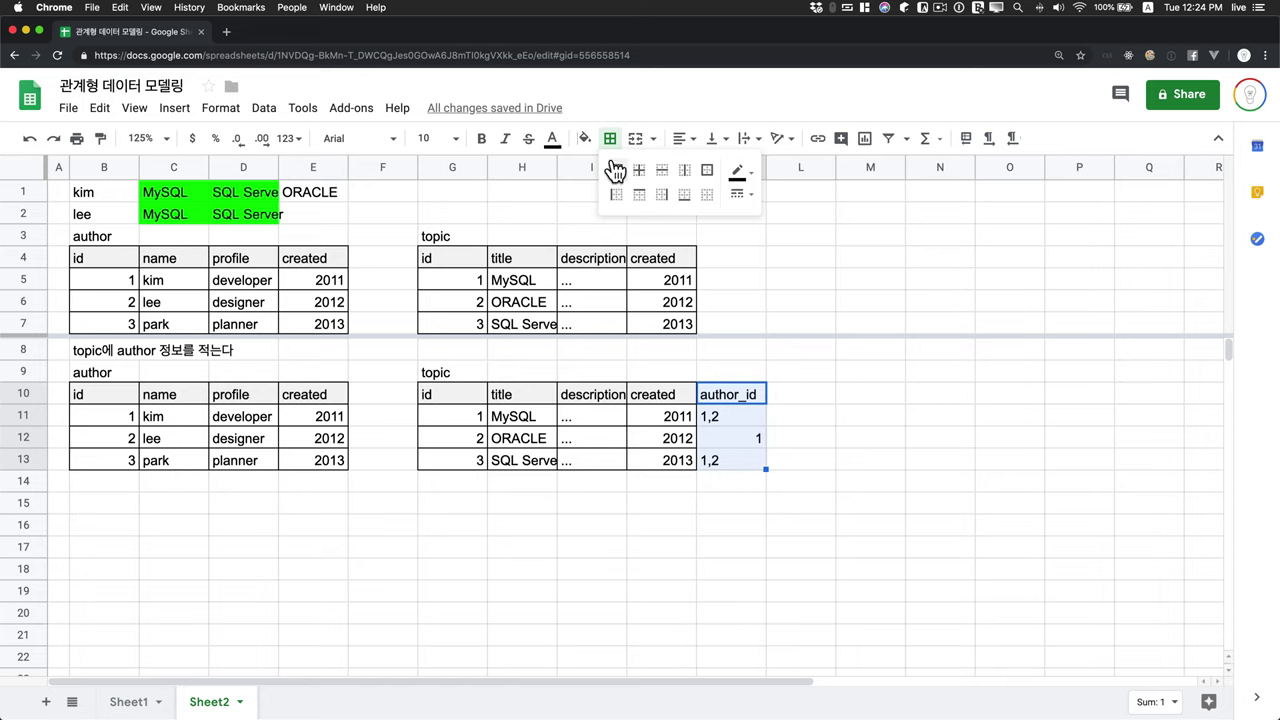
pyautogui.click(614, 170)
pyautogui.click(900, 436)
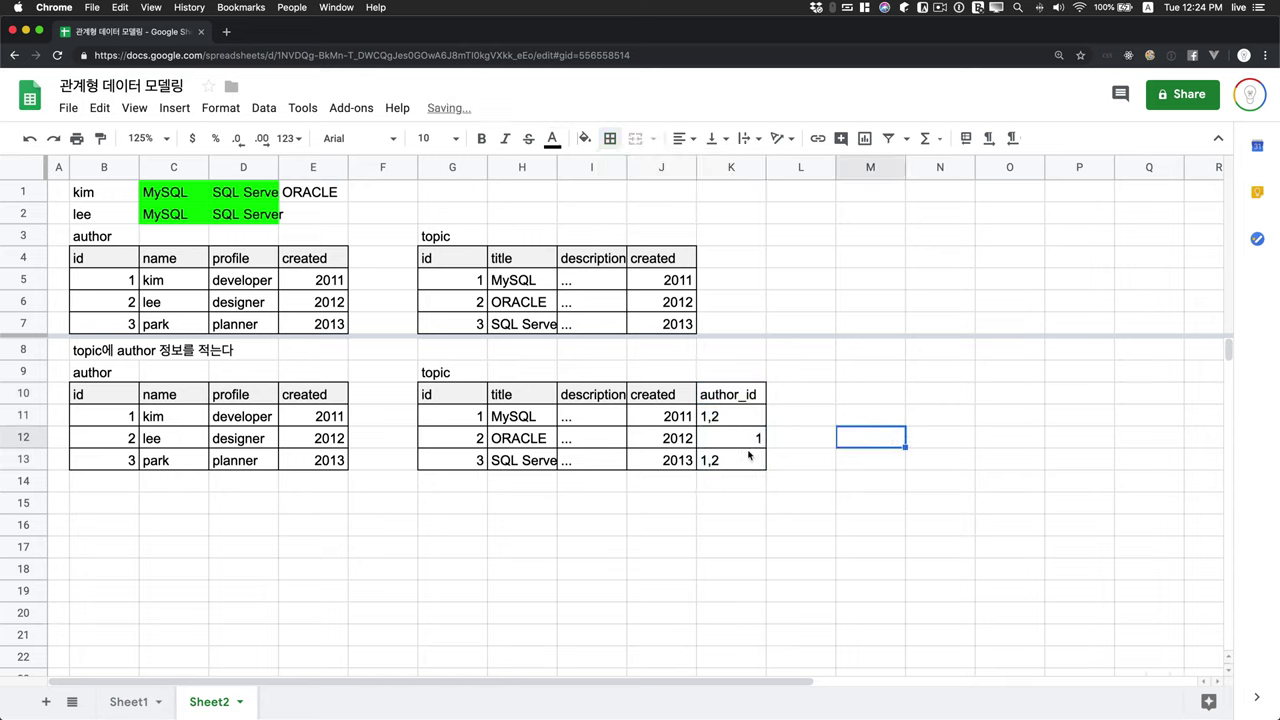
# Highlight the author_id column cells K10:K13 with a yellow fill.
pyautogui.moveTo(743, 400); pyautogui.dragTo(737, 457)
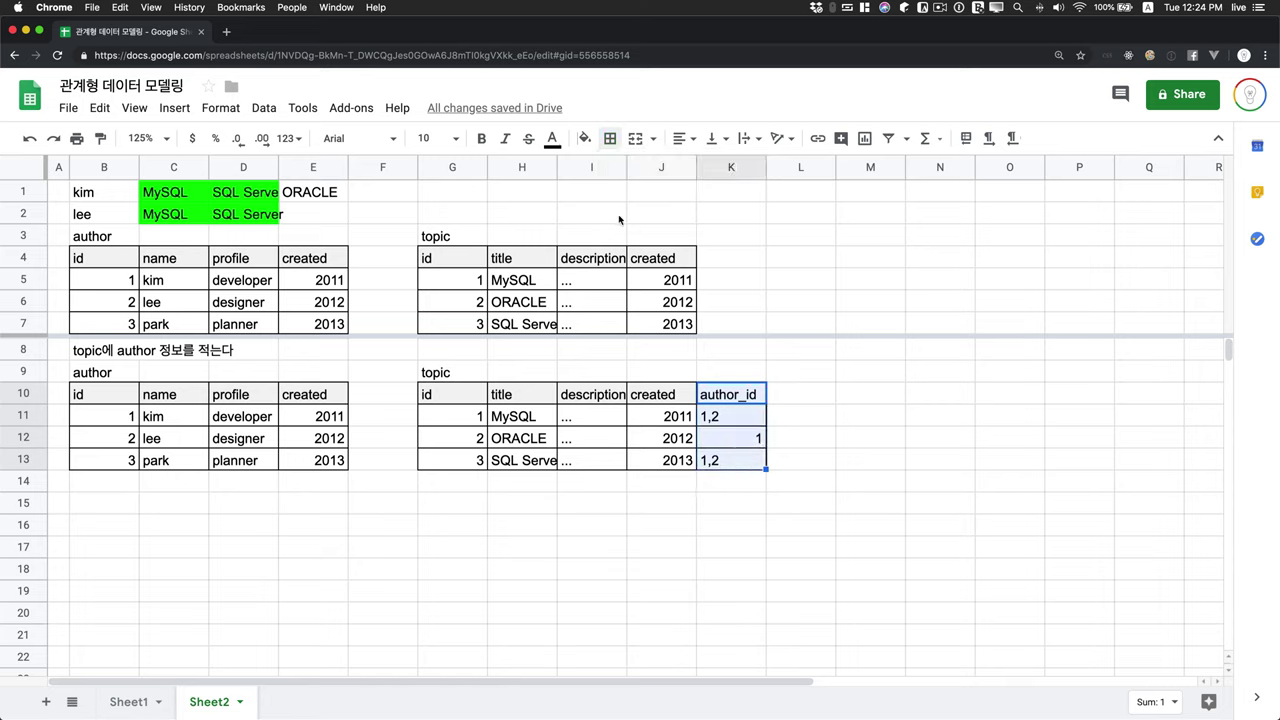
pyautogui.click(586, 139)
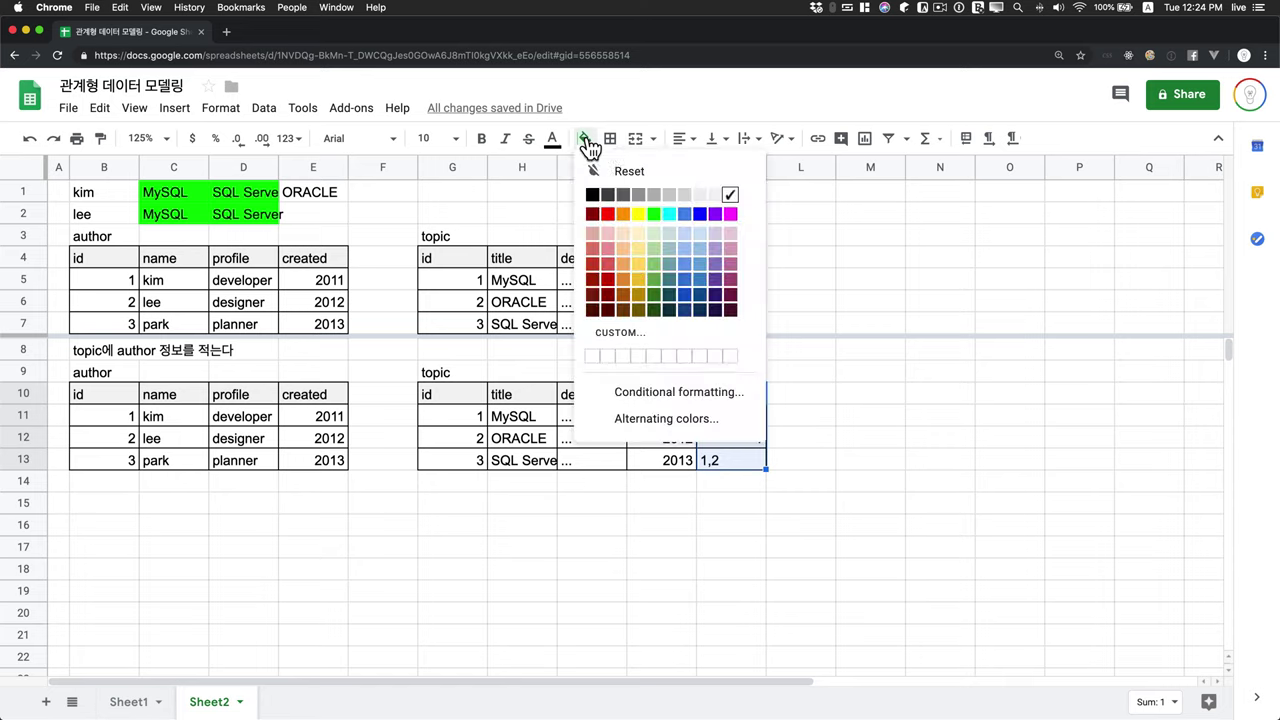
pyautogui.click(639, 216)
pyautogui.click(92, 509)
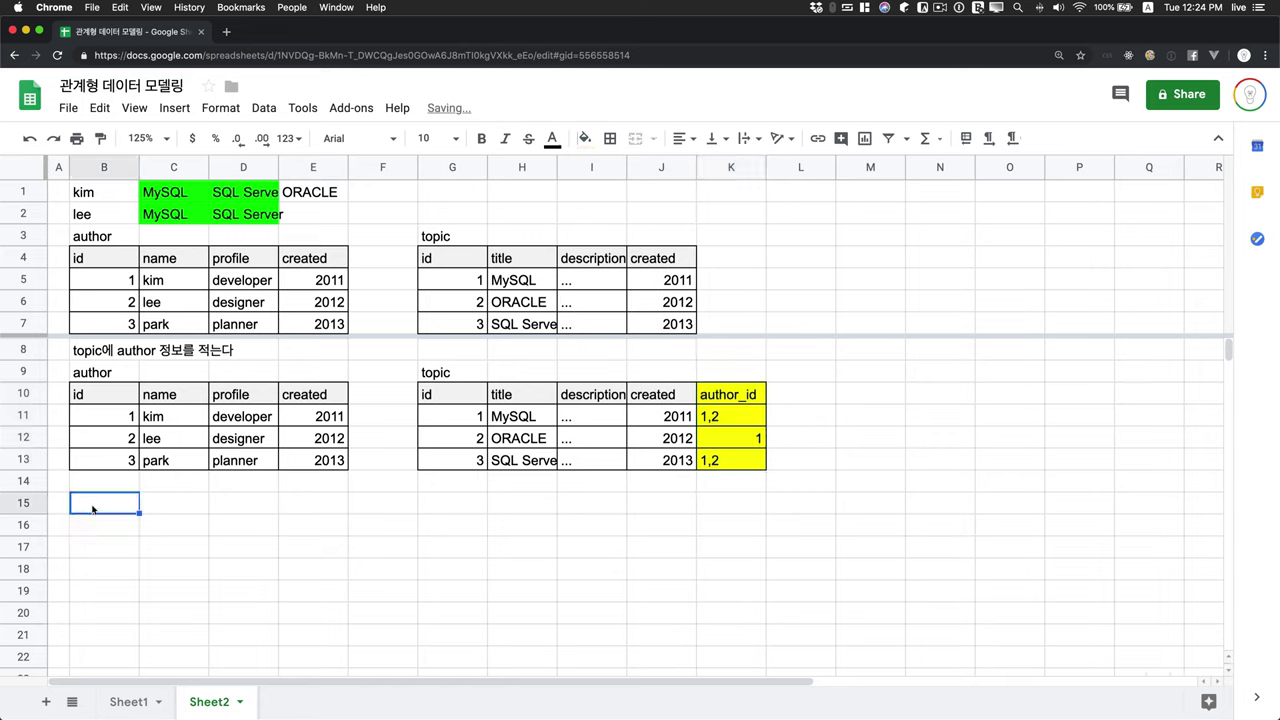
# Enter the heading author에 topic을 적는다 in B15, below the first pair of duplicated tables.
pyautogui.write('topic')
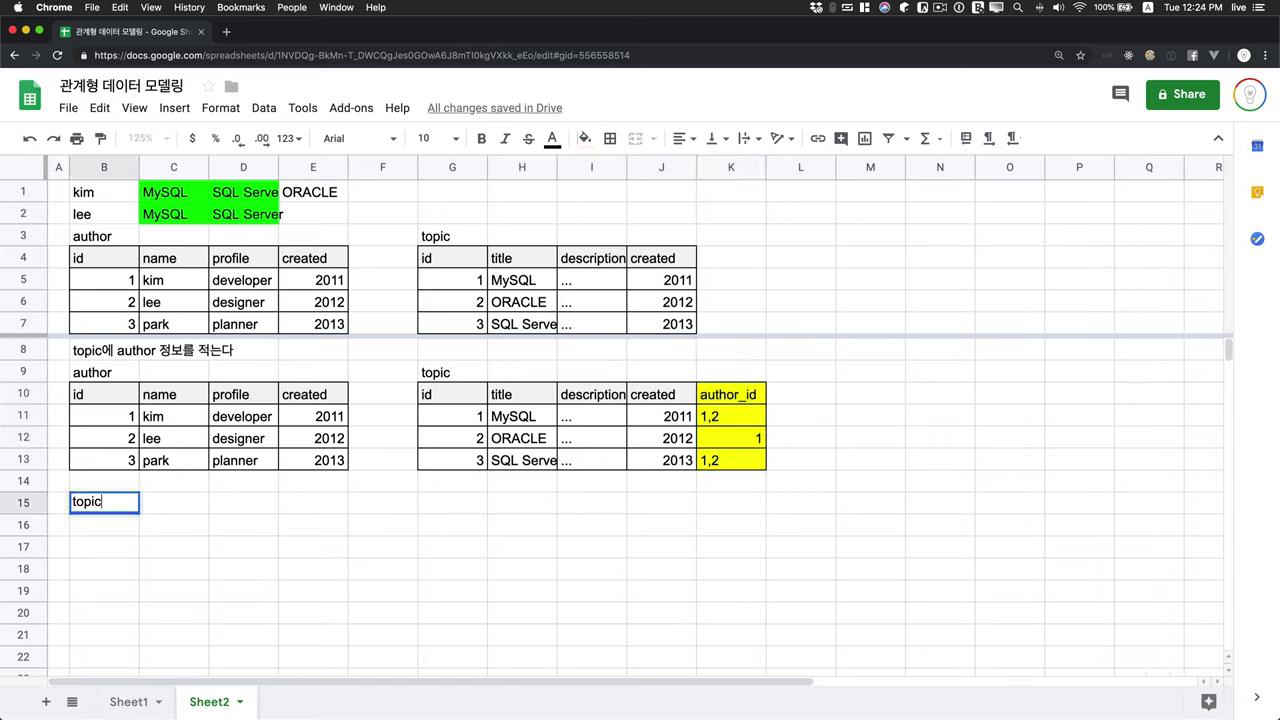
pyautogui.press('BackSpace')
pyautogui.press('BackSpace')
pyautogui.press('BackSpace')
pyautogui.press('BackSpace')
pyautogui.press('BackSpace')
pyautogui.write('autho')
pyautogui.write('r_')
pyautogui.write('에 topic을 ')
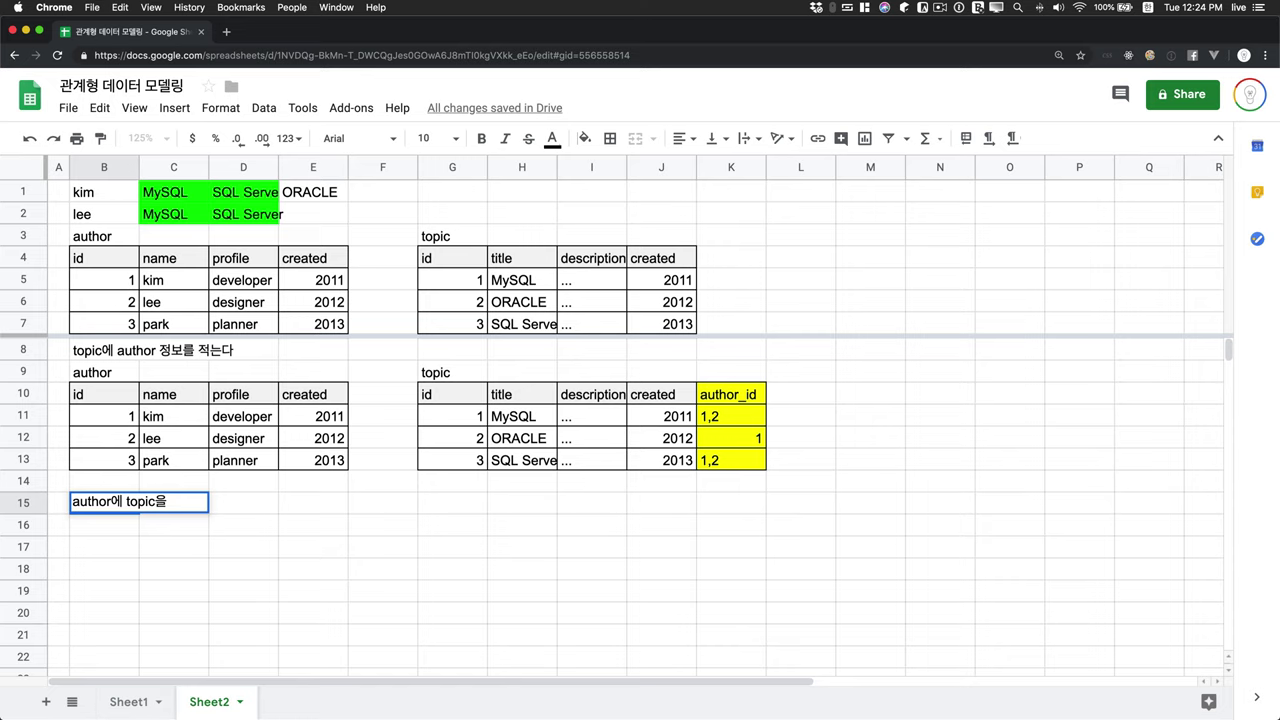
pyautogui.write('적는다')
pyautogui.press('Return')
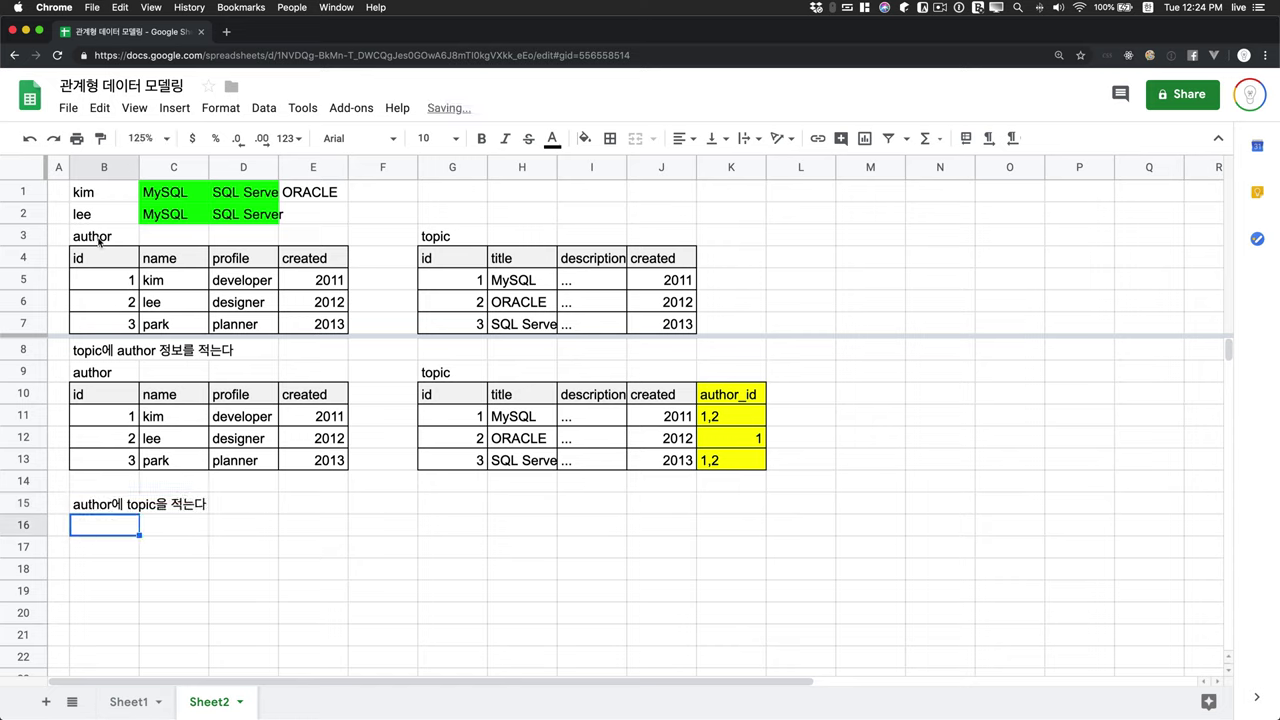
# Copy the original author table with its title from B3:E7 to B16, under the new heading.
pyautogui.moveTo(98, 240); pyautogui.dragTo(336, 330)
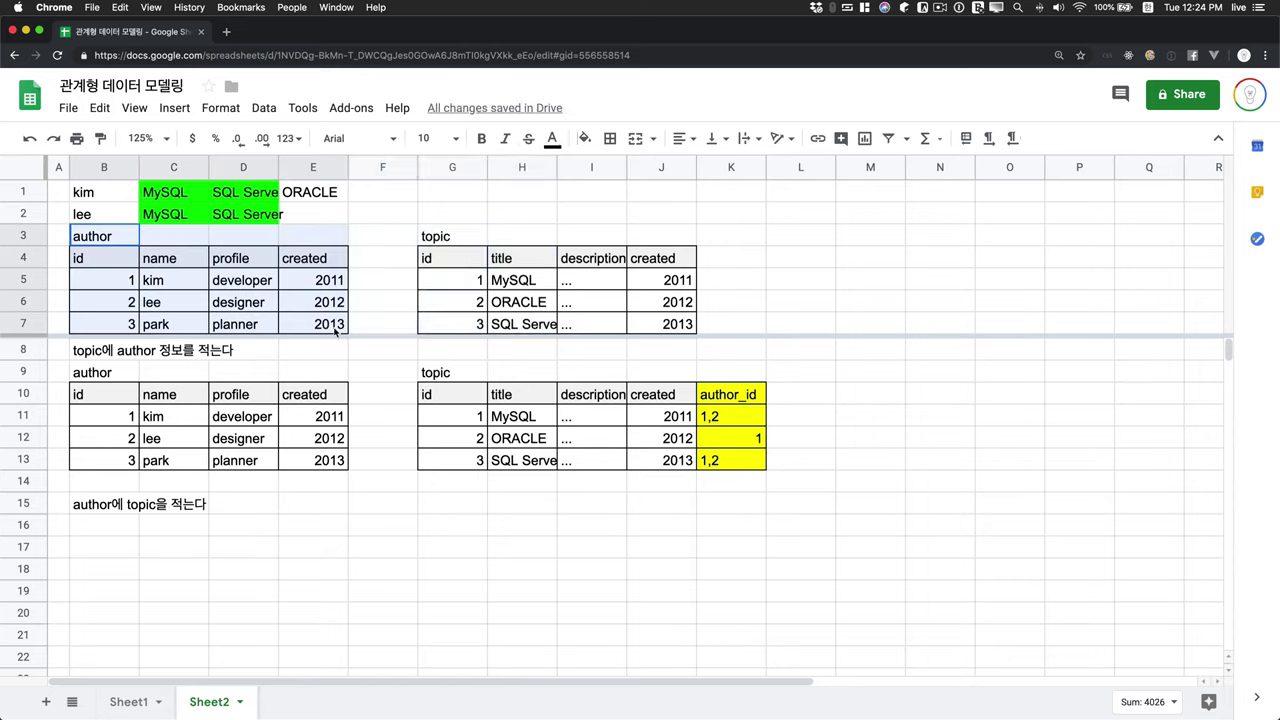
pyautogui.hotkey('ctrl', 'c')
pyautogui.click(75, 532)
pyautogui.hotkey('ctrl', 'v')
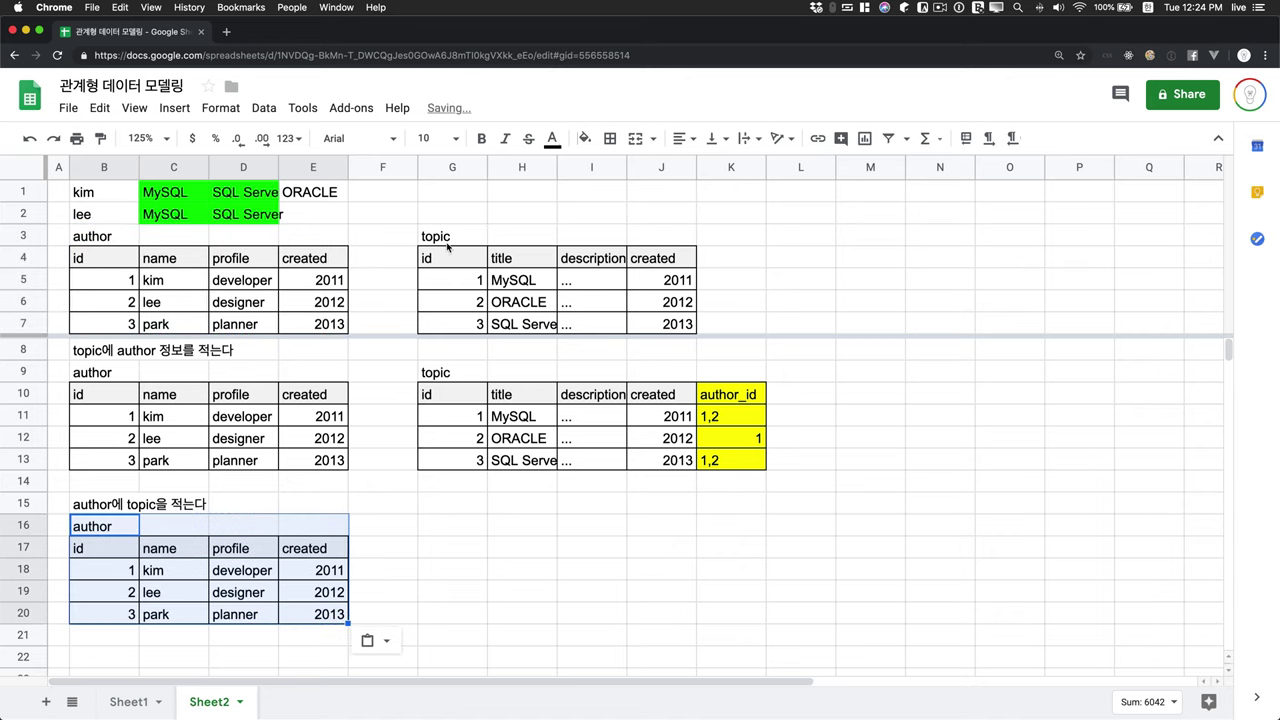
# Copy the original topic table with its title from G3:J7 to H16, leaving a gap beside the author copy.
pyautogui.moveTo(447, 244); pyautogui.dragTo(685, 324)
pyautogui.hotkey('ctrl', 'c')
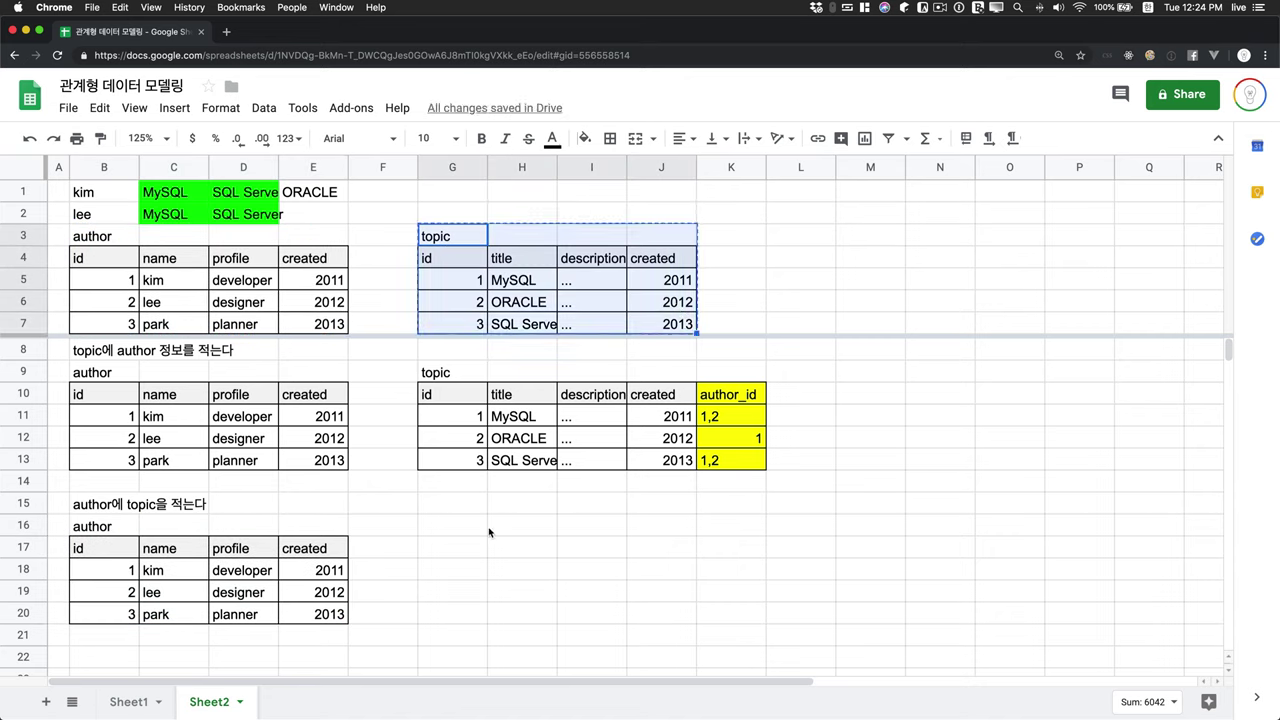
pyautogui.click(504, 532)
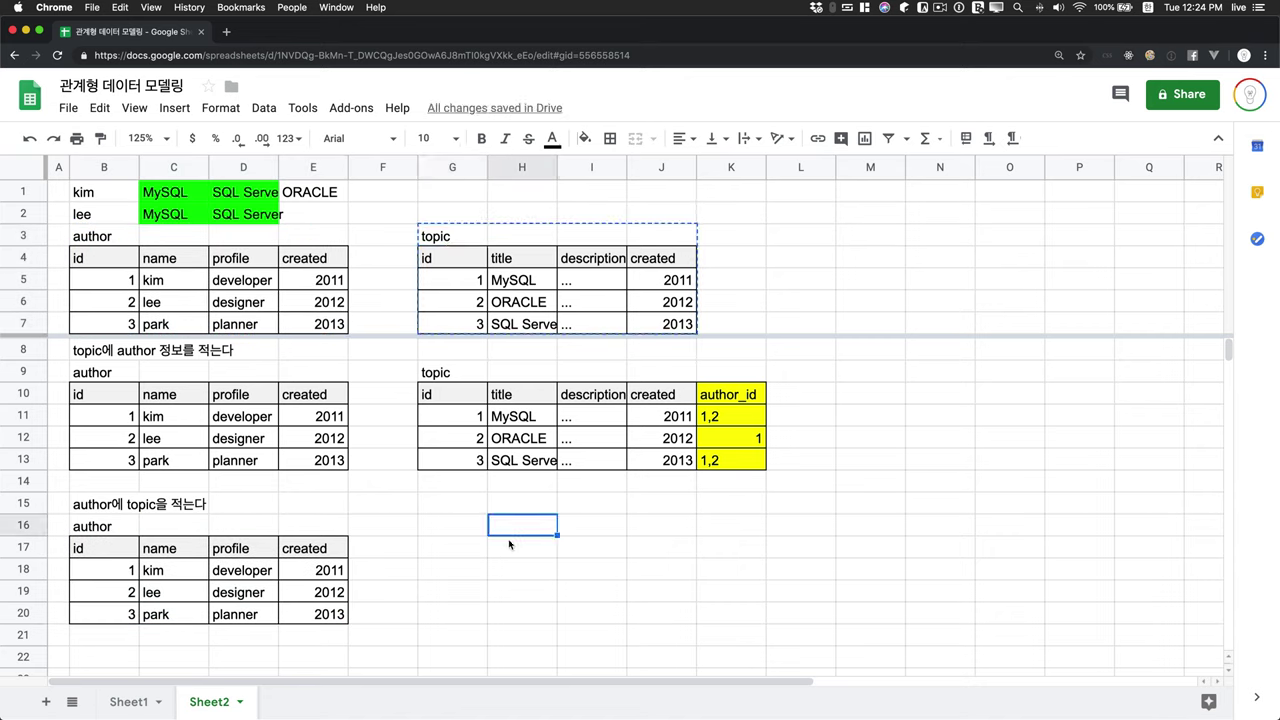
pyautogui.hotkey('ctrl', 'v')
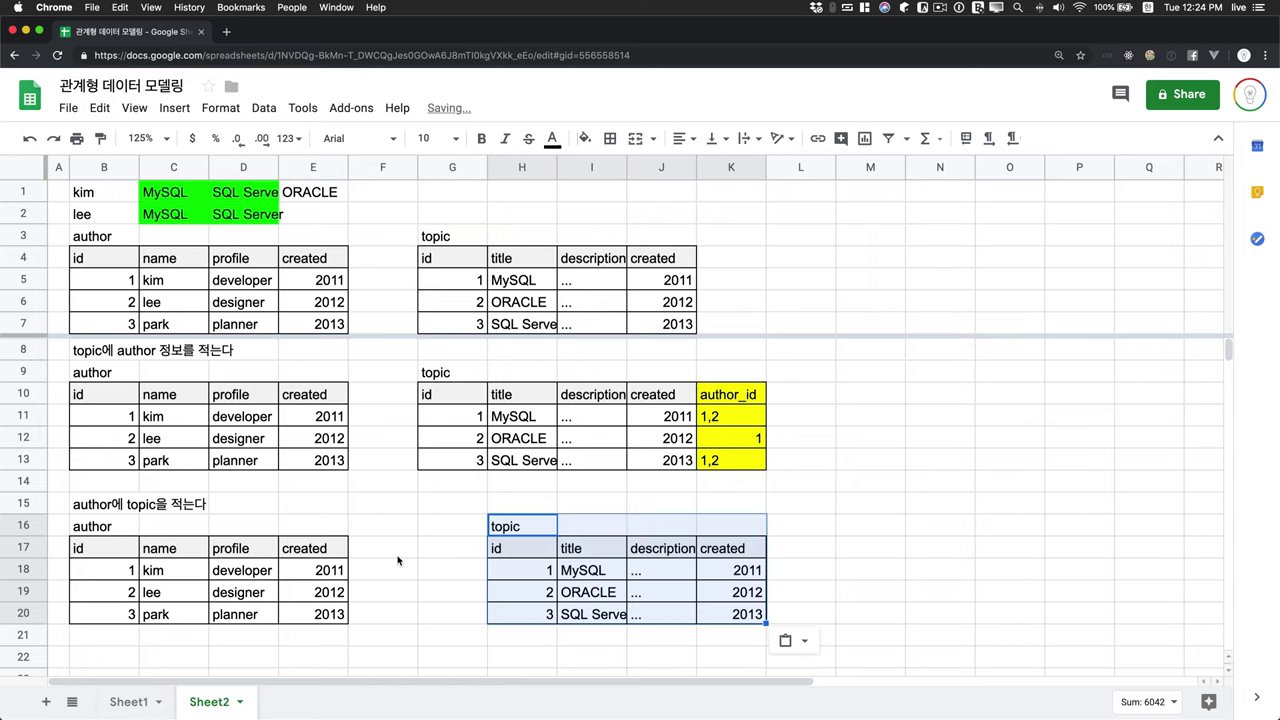
# Enter the column header topic_id in F17, next to created in the duplicated author table.
pyautogui.click(397, 557)
pyautogui.write('새ㅔㅑ')
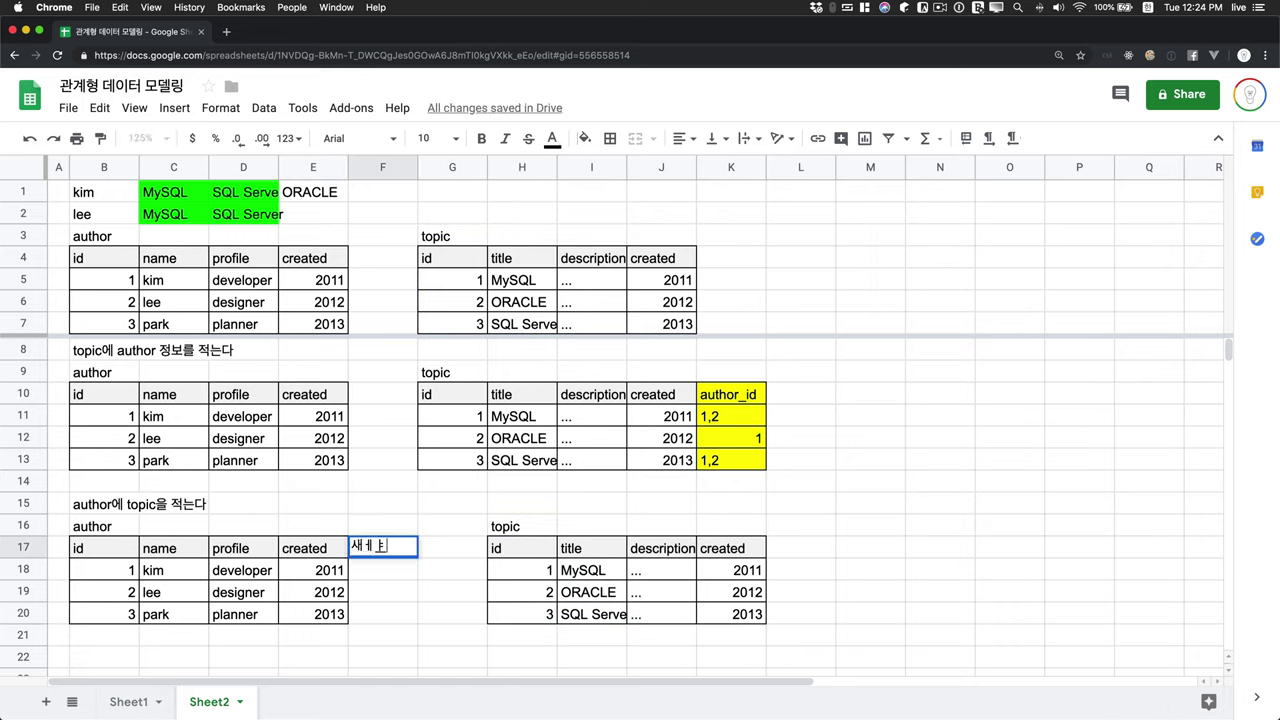
pyautogui.press('BackSpace')
pyautogui.press('BackSpace')
pyautogui.press('BackSpace')
pyautogui.write('topic_id')
pyautogui.press('Return')
# Fill the topic_id column with 1,2,3 in F18 and 1,3 in F19, leaving F20 empty.
pyautogui.scroll(-2, 421, 565)
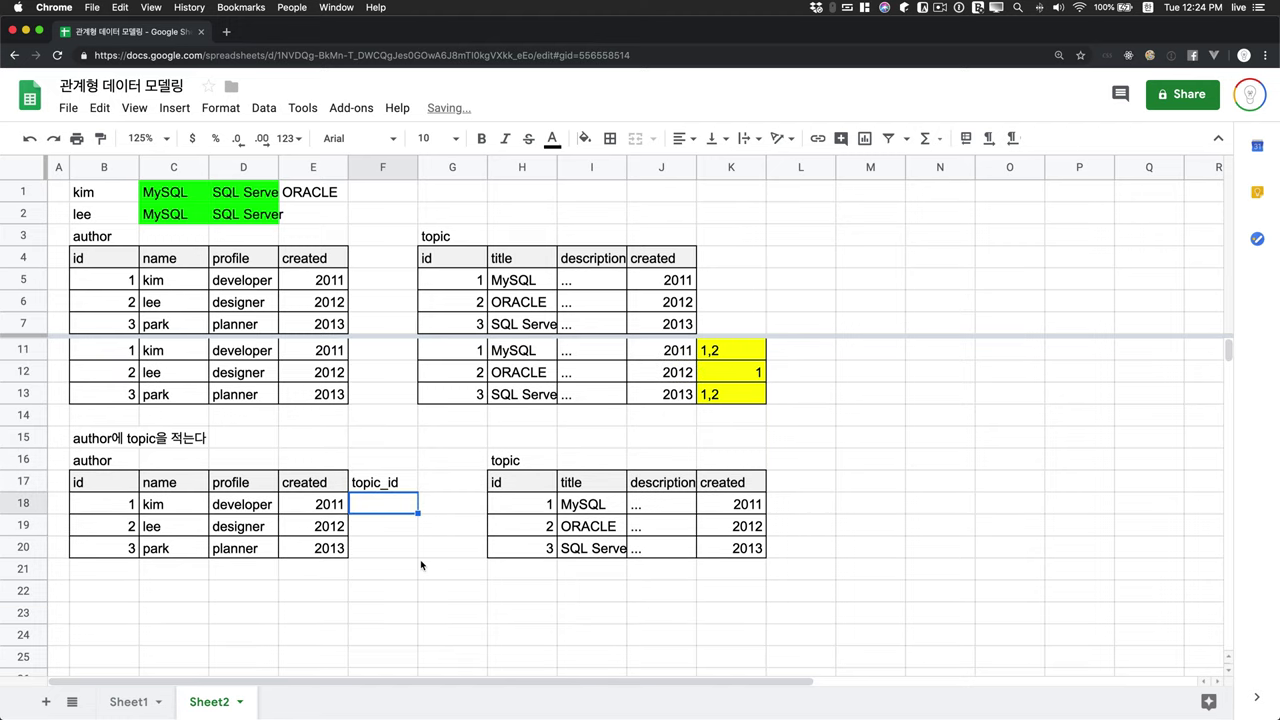
pyautogui.scroll(-2, 421, 565)
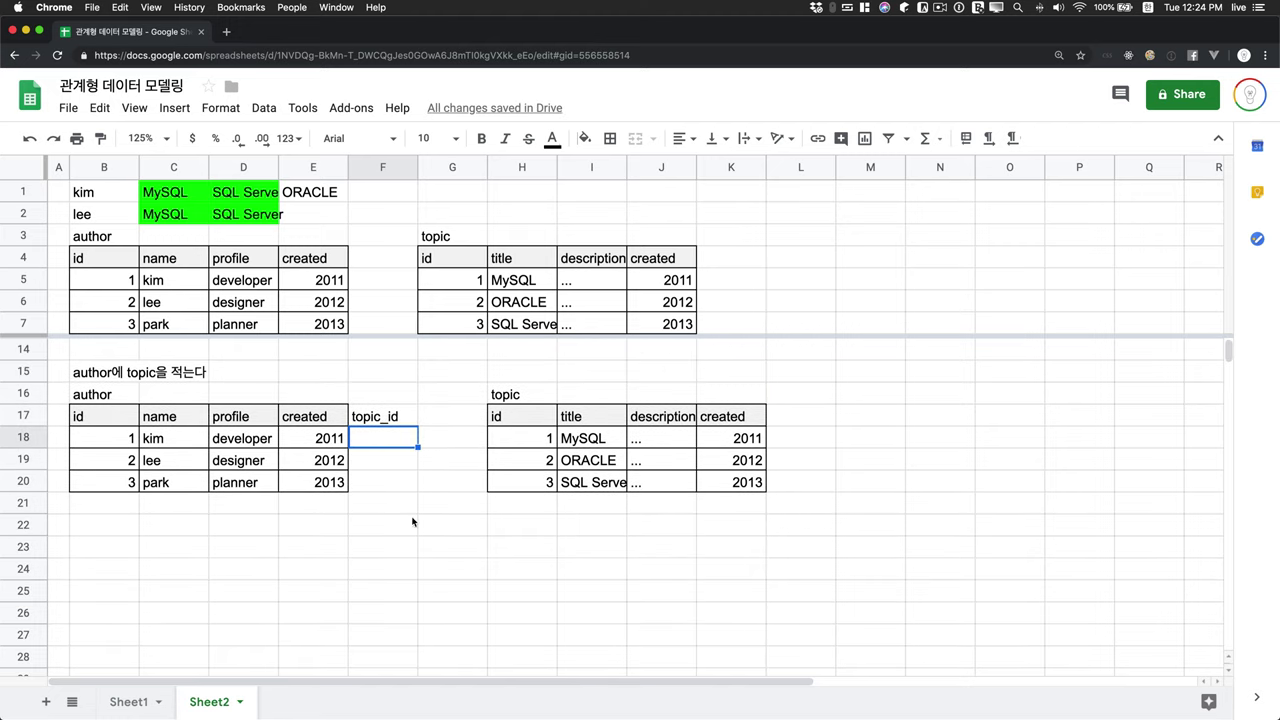
pyautogui.click(197, 440)
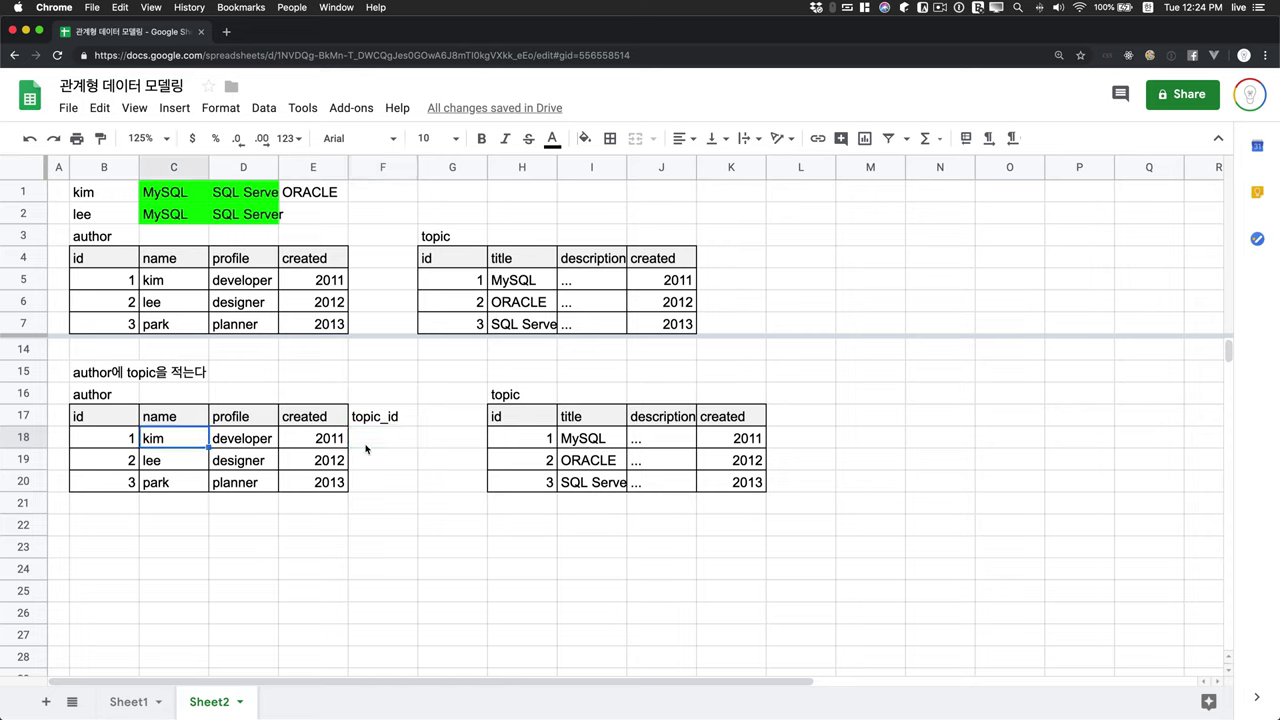
pyautogui.click(387, 436)
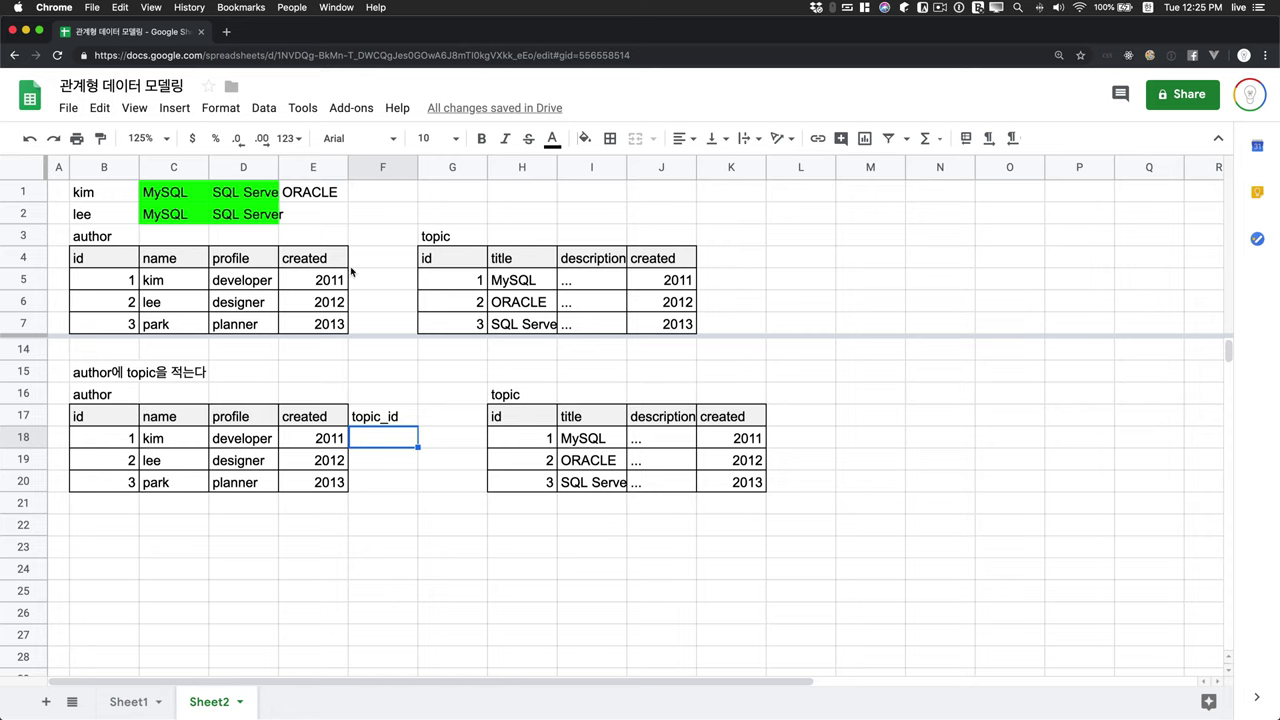
pyautogui.write('1,2,3')
pyautogui.press('Return')
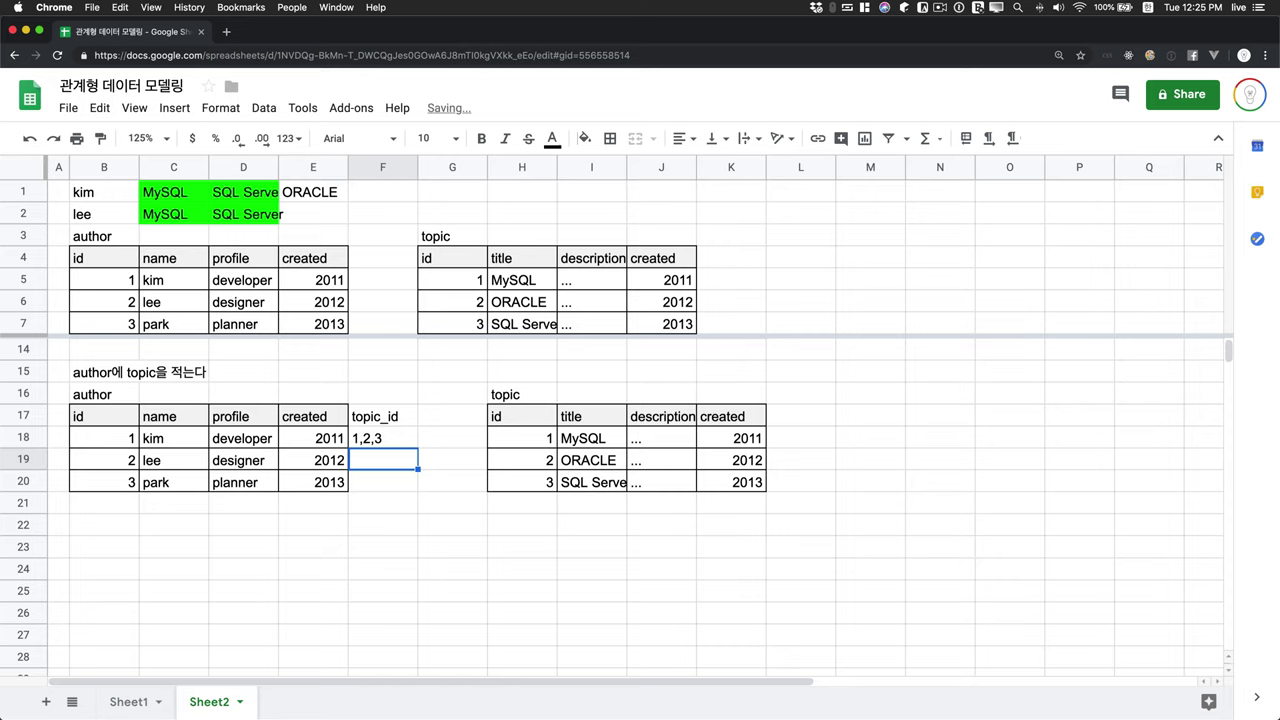
pyautogui.write('1,3')
pyautogui.press('Return')
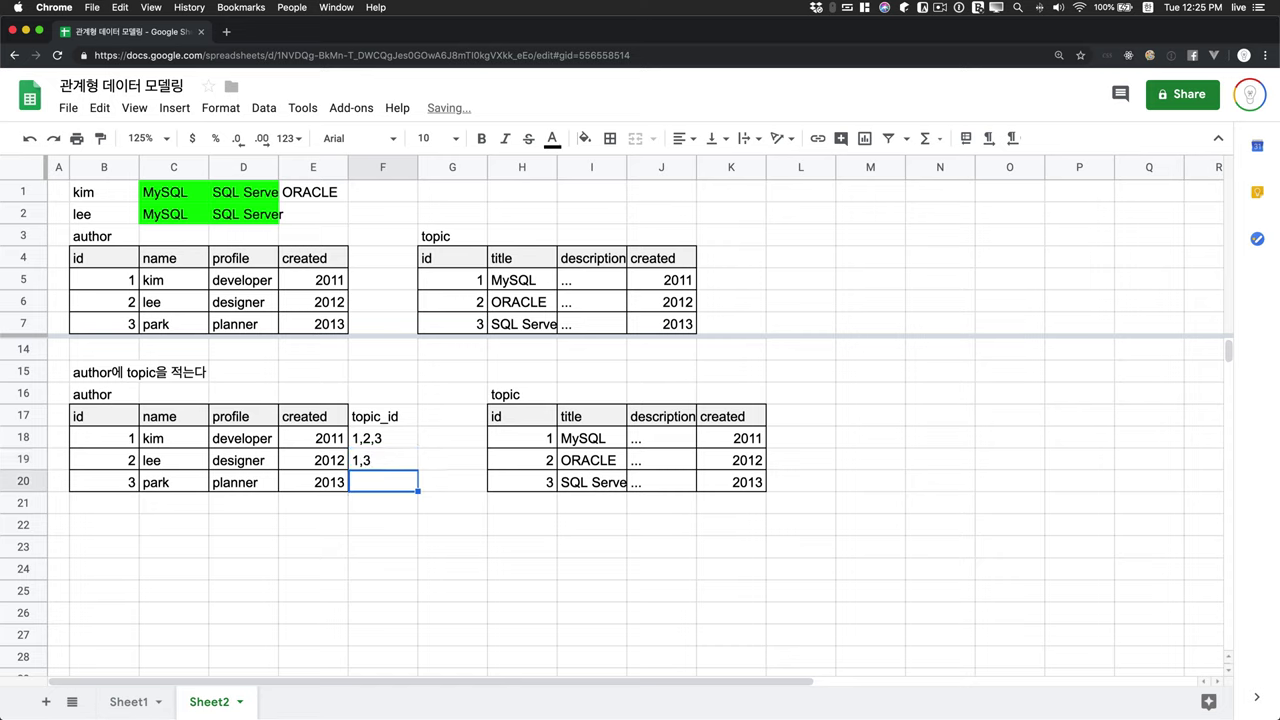
pyautogui.press('Return')
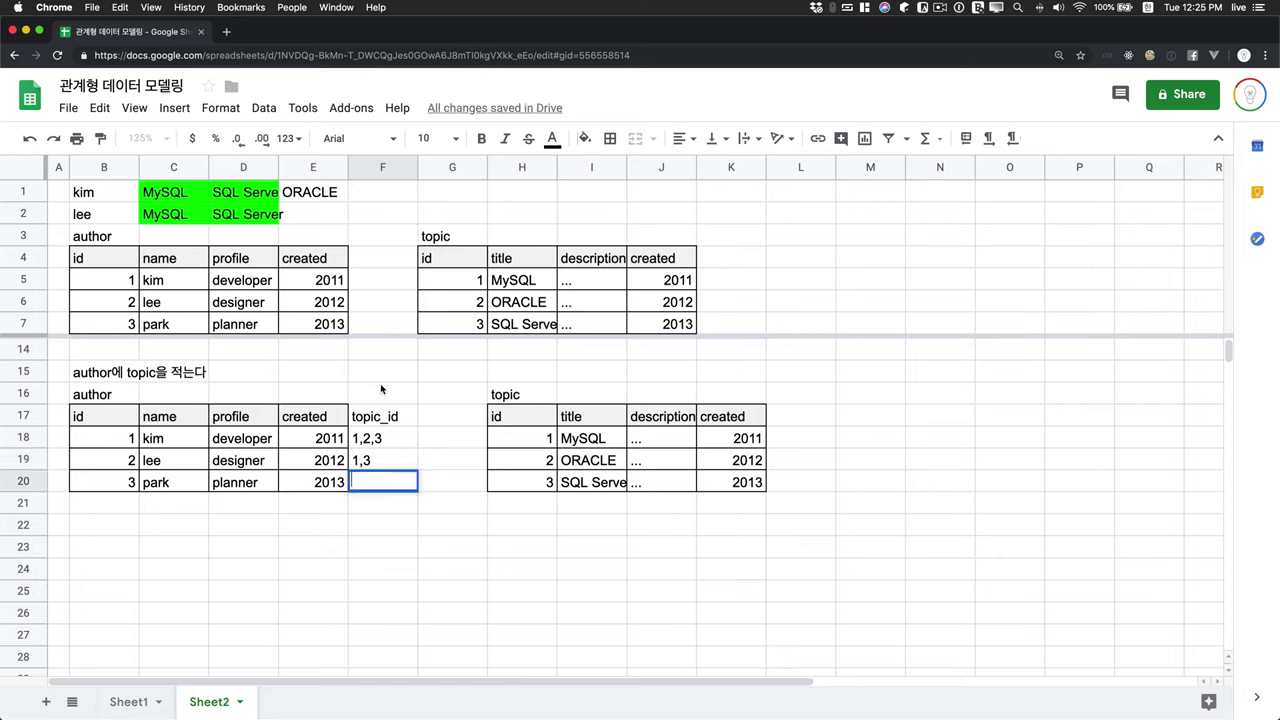
# Apply all borders to the topic_id column cells F17:F20.
pyautogui.click(389, 424)
pyautogui.keyDown('shift'); pyautogui.click(385, 475); pyautogui.keyUp('shift')
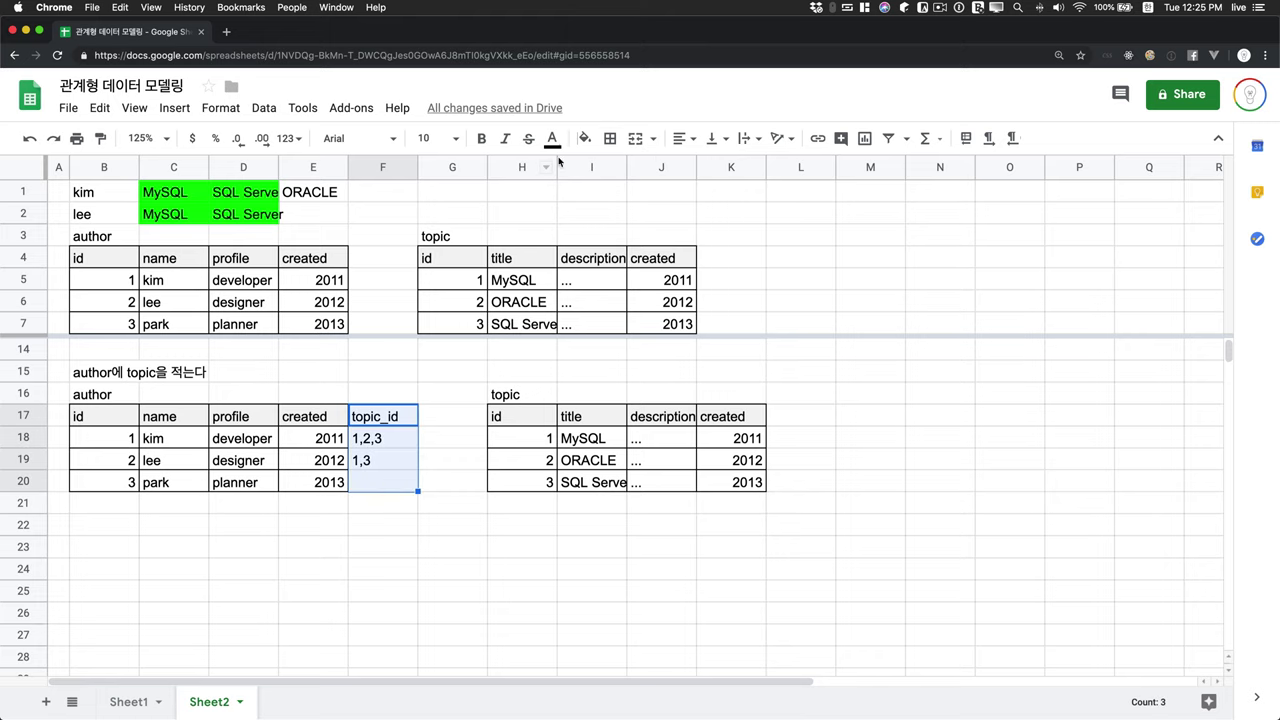
pyautogui.click(609, 140)
pyautogui.click(616, 170)
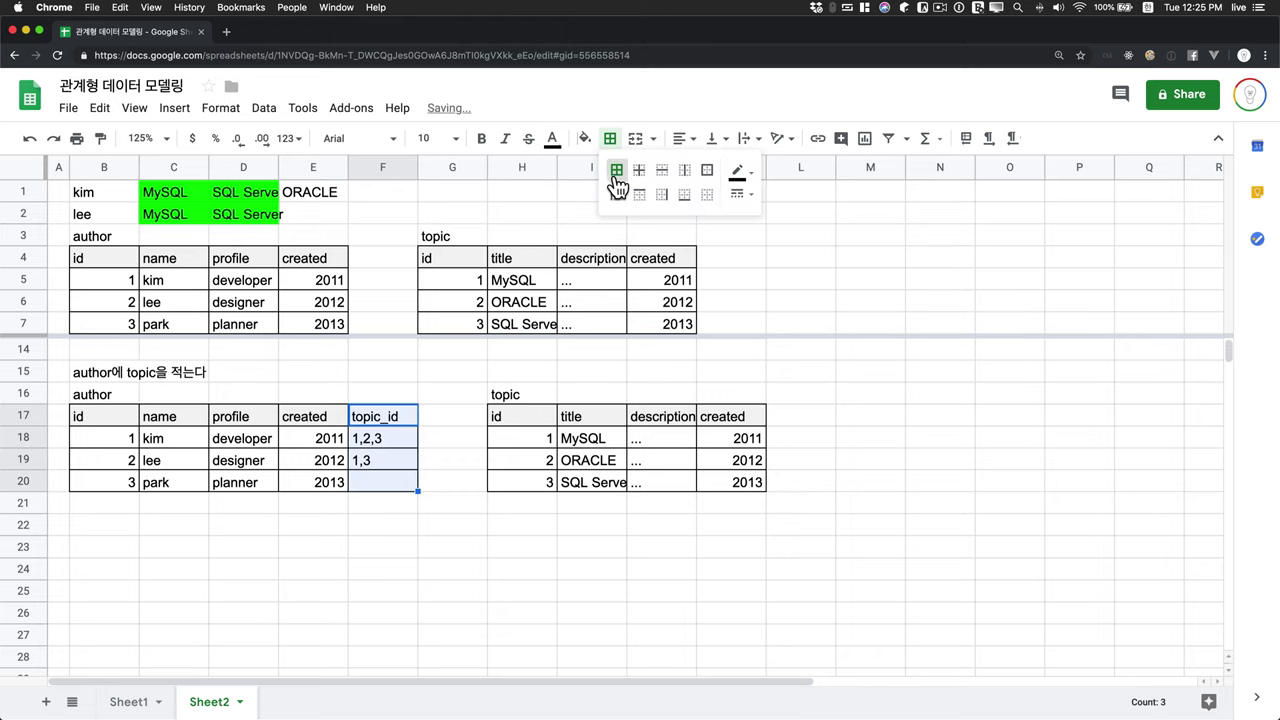
# Highlight the topic_id column cells F17:F20 with a yellow fill.
pyautogui.scroll(5, 593, 461)
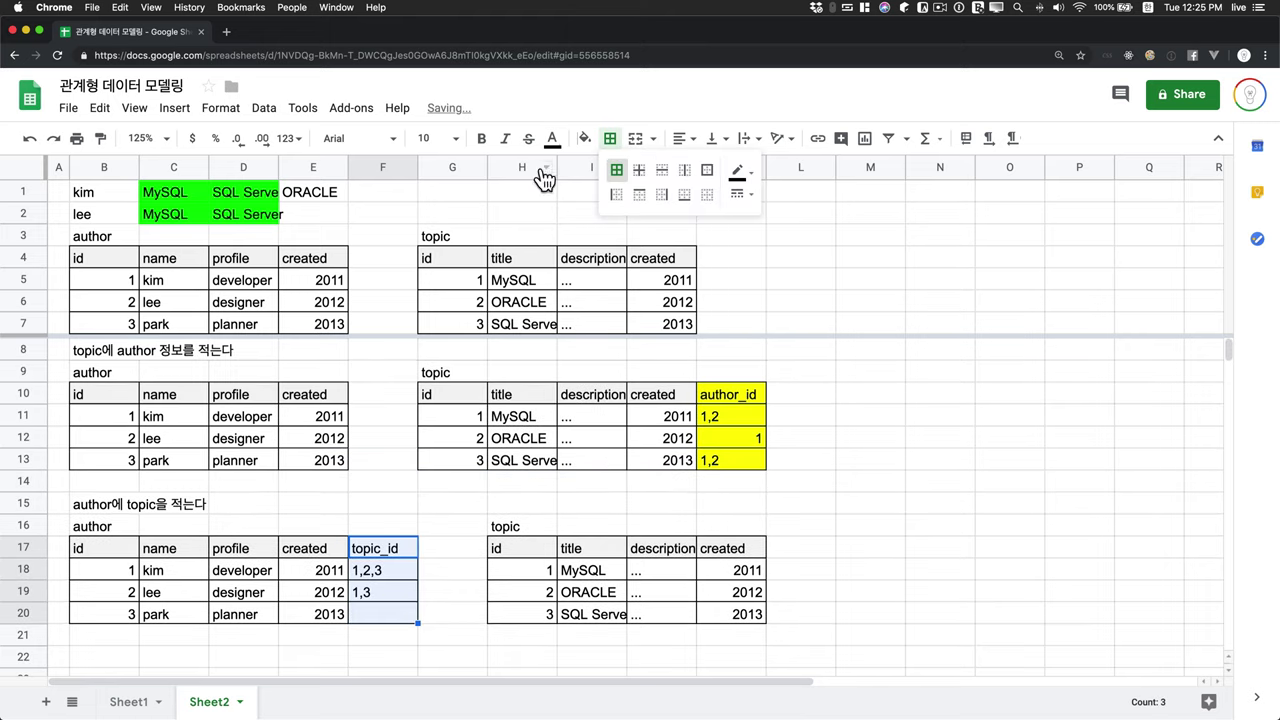
pyautogui.click(586, 140)
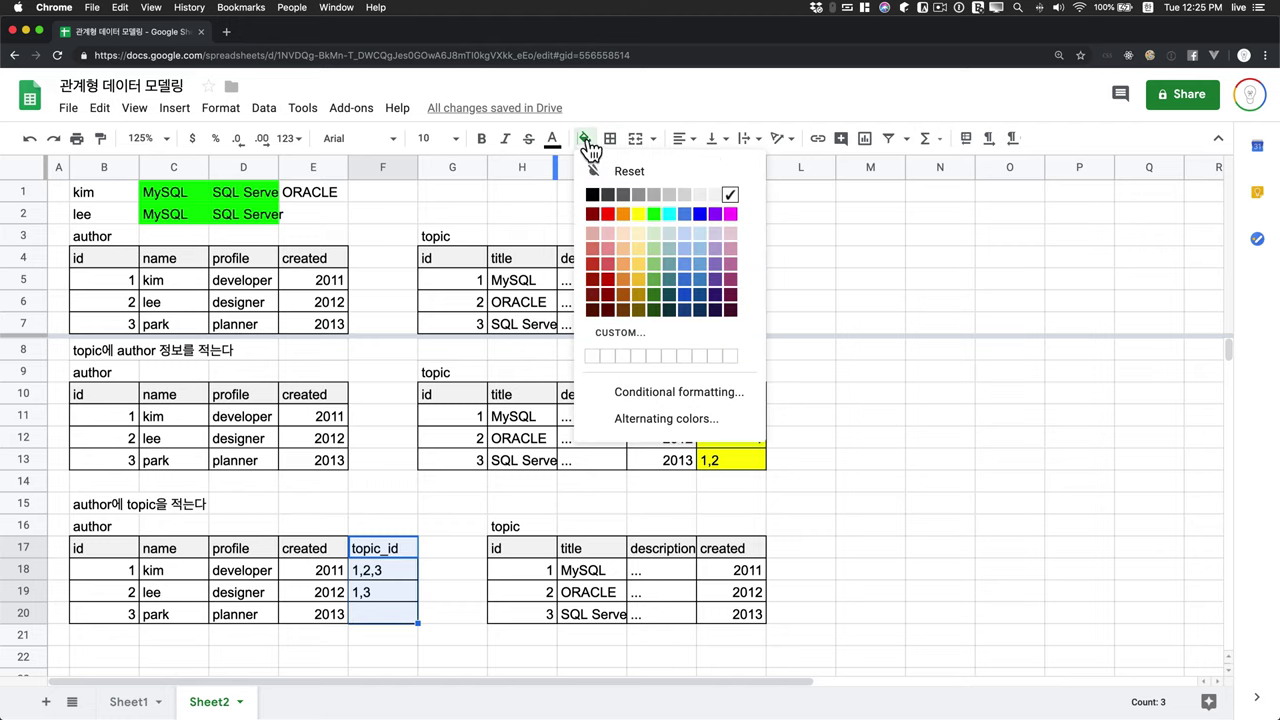
pyautogui.click(652, 213)
pyautogui.click(591, 148)
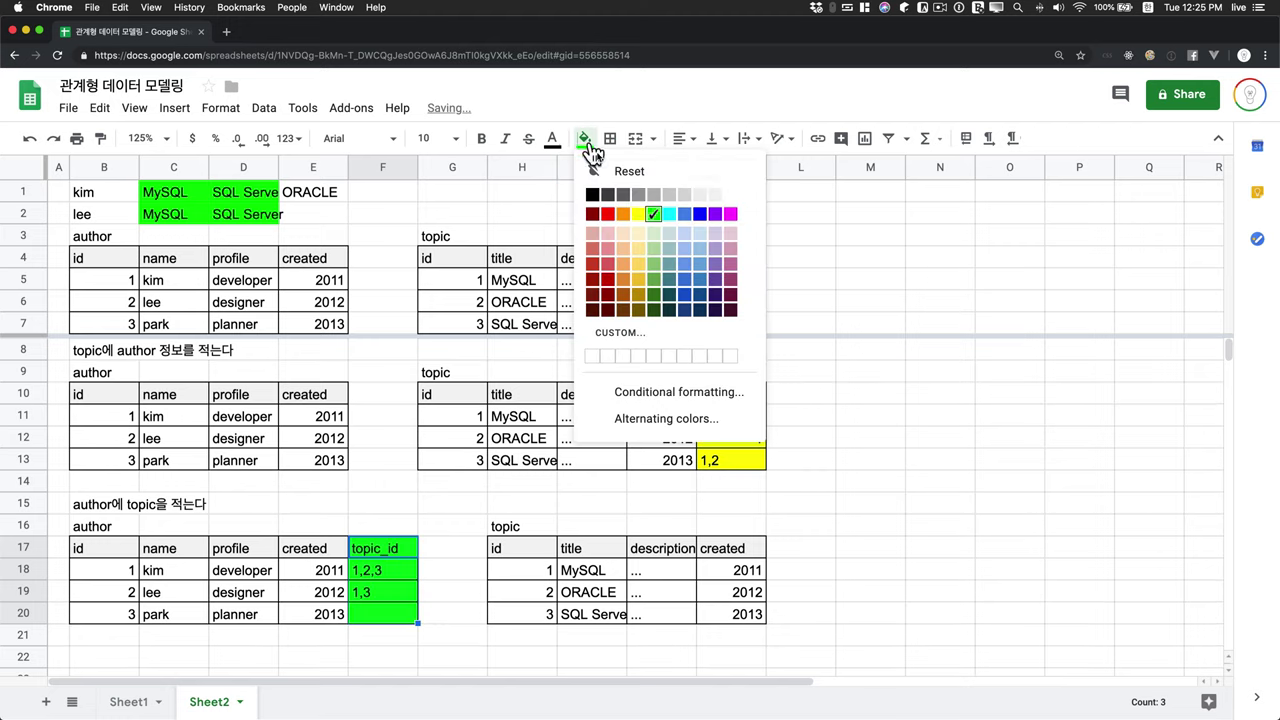
pyautogui.click(645, 212)
pyautogui.click(511, 549)
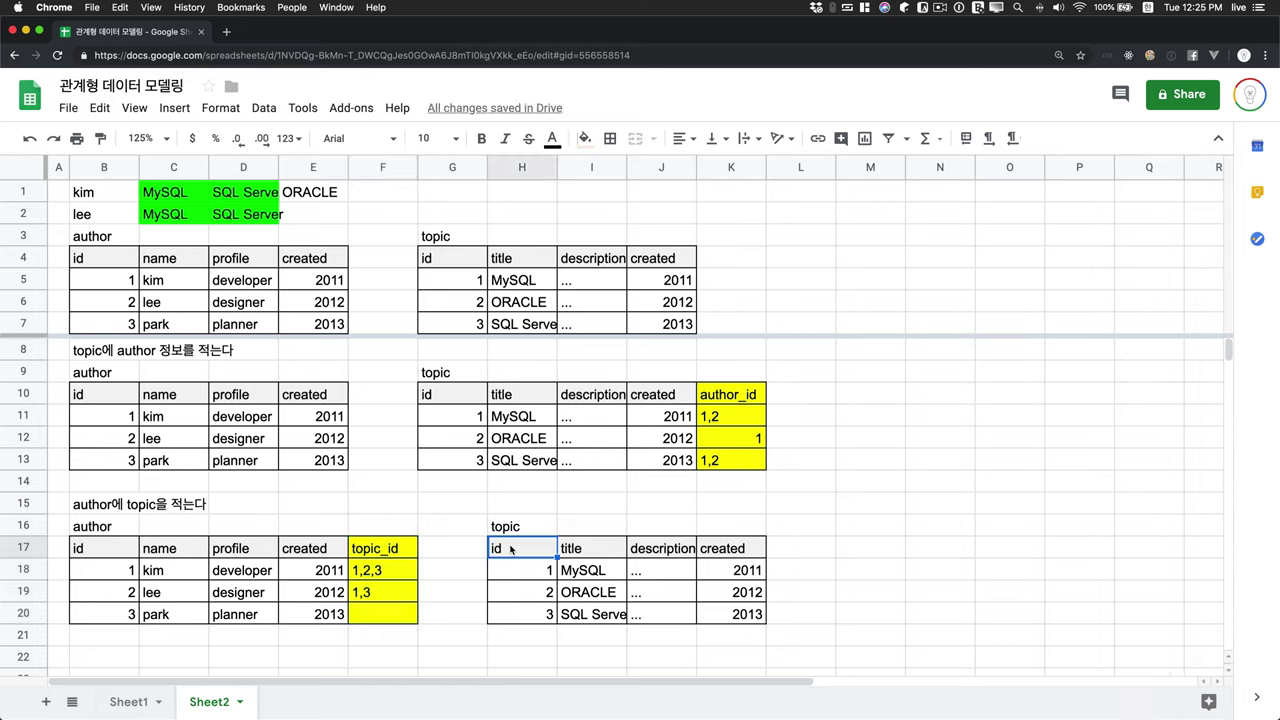
pyautogui.click(389, 549)
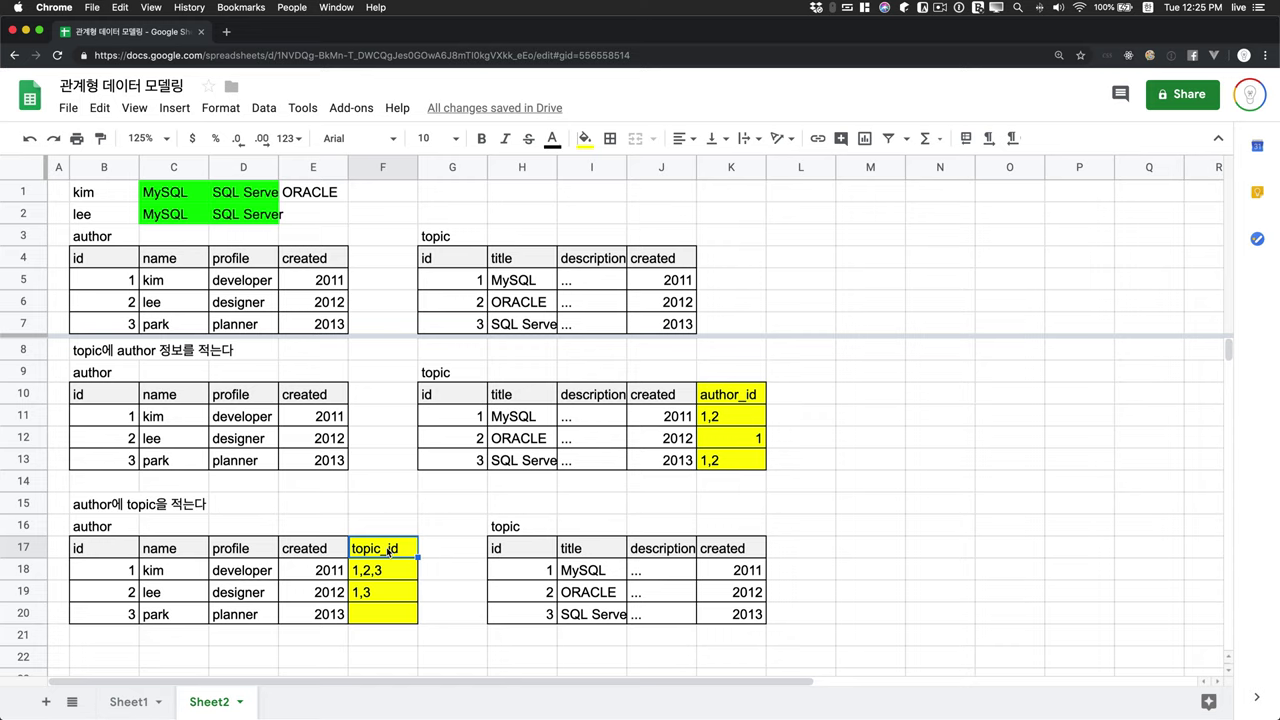
pyautogui.click(116, 237)
pyautogui.click(428, 240)
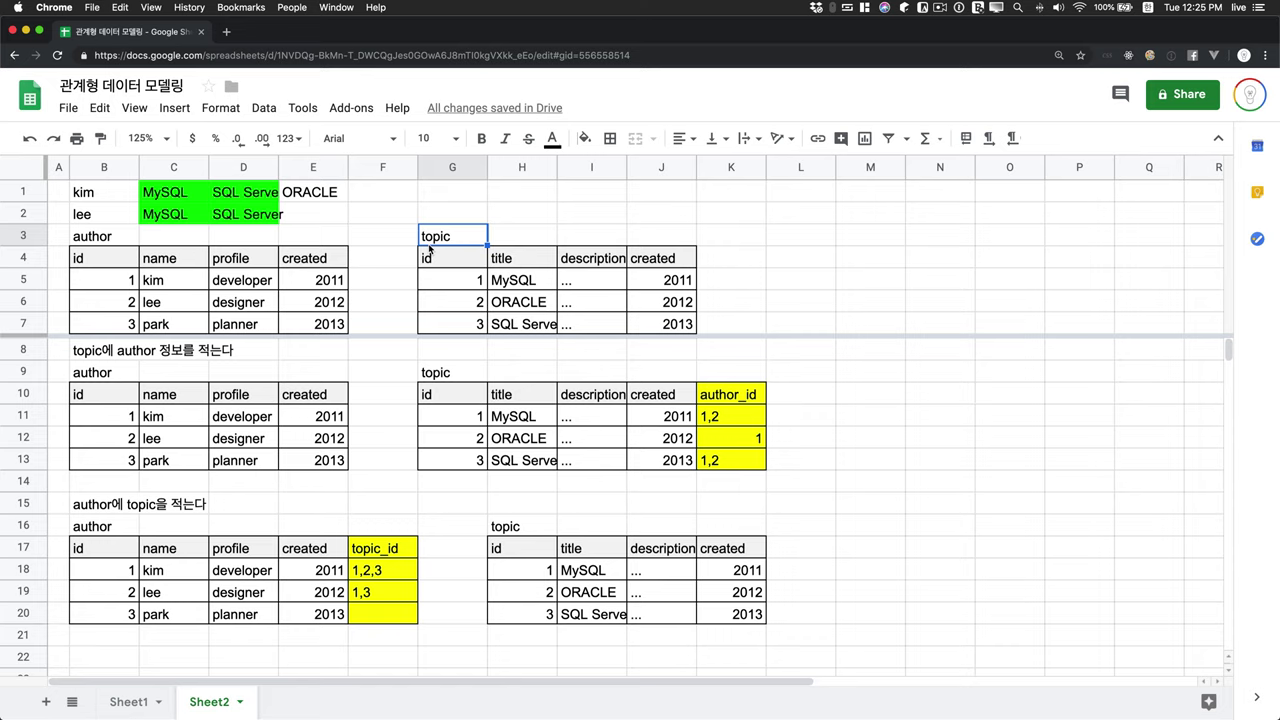
# Copy the original author table with its title from B3:E7 to B22 for a third example.
pyautogui.scroll(-2, 308, 578)
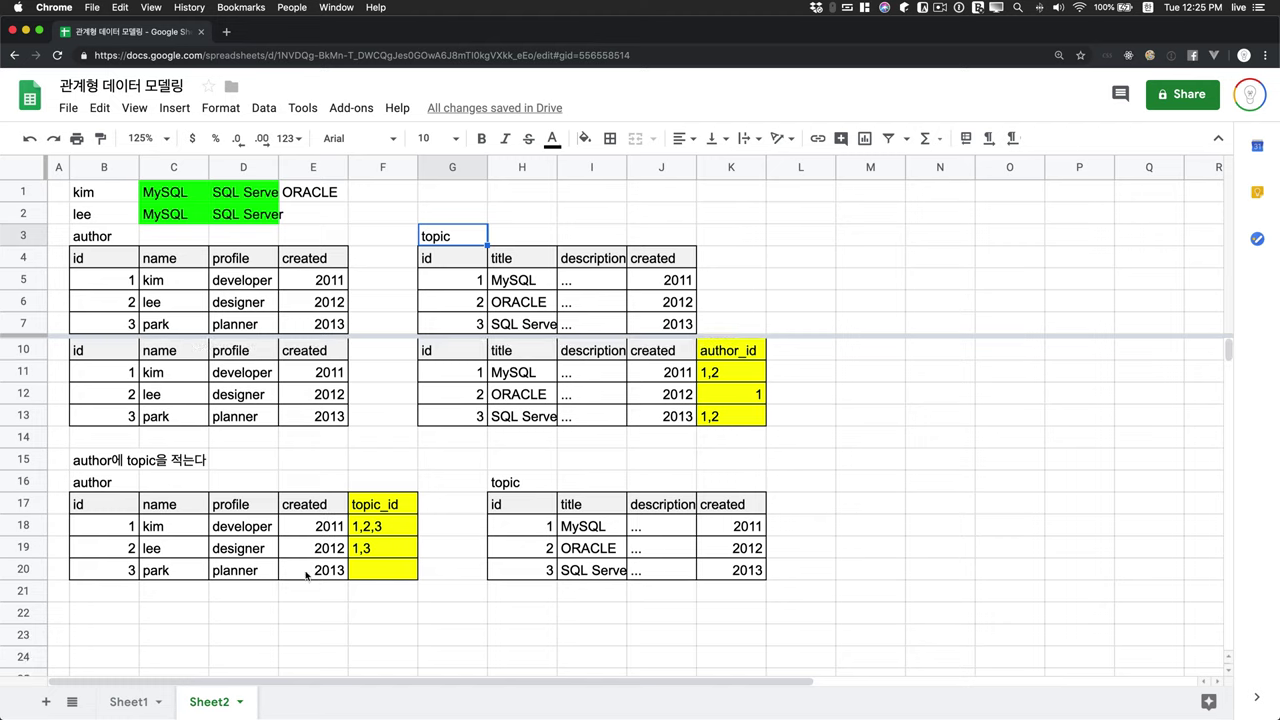
pyautogui.click(102, 615)
pyautogui.scroll(-4, 102, 615)
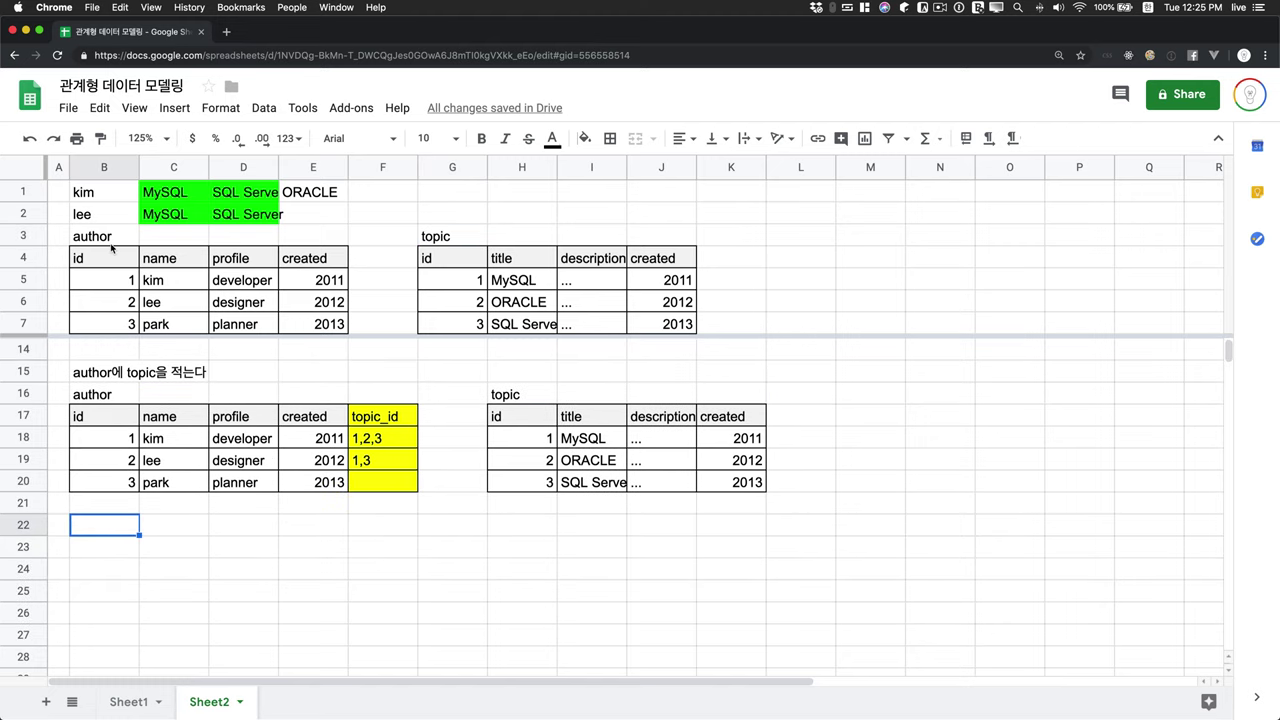
pyautogui.moveTo(112, 244); pyautogui.dragTo(317, 328)
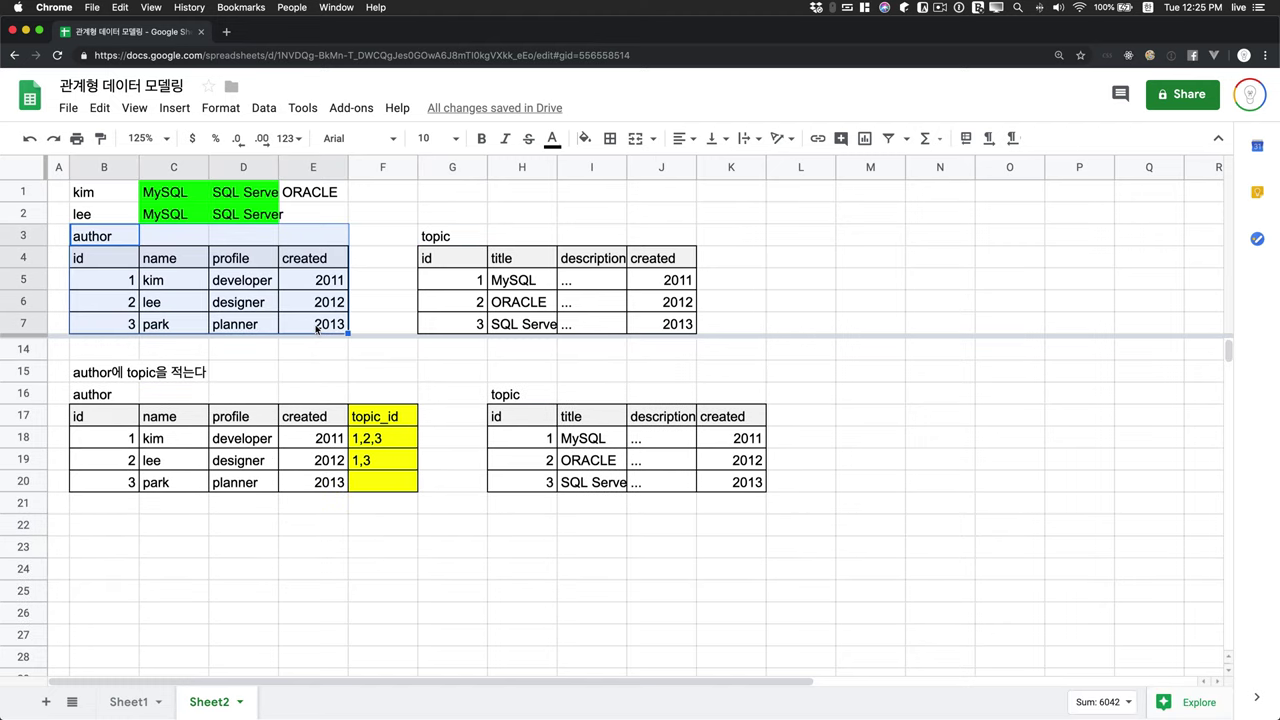
pyautogui.press('super+c')
pyautogui.click(112, 527)
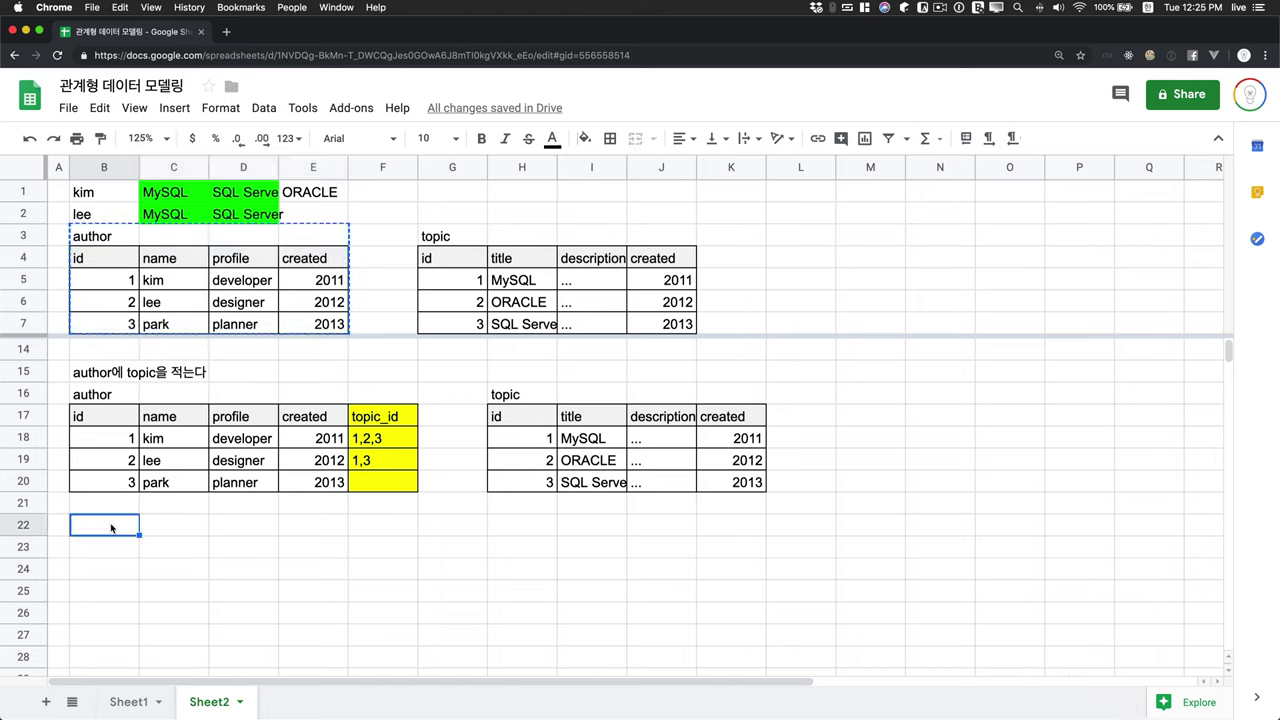
pyautogui.press('super+v')
# Copy the original topic table with its title from G3:J7 to K22, leaving several empty columns beside the author copy.
pyautogui.click(383, 525)
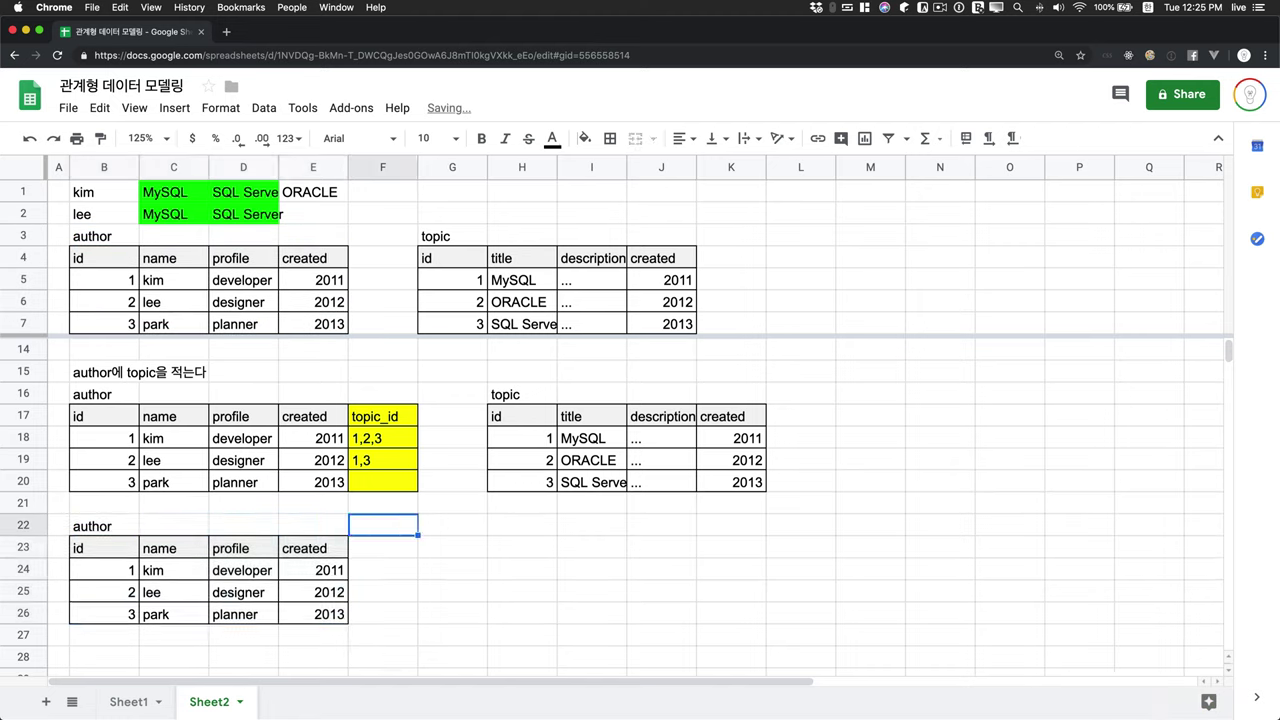
pyautogui.press('Right')
pyautogui.press('Right')
pyautogui.press('Right')
pyautogui.press('Right')
pyautogui.press('Right')
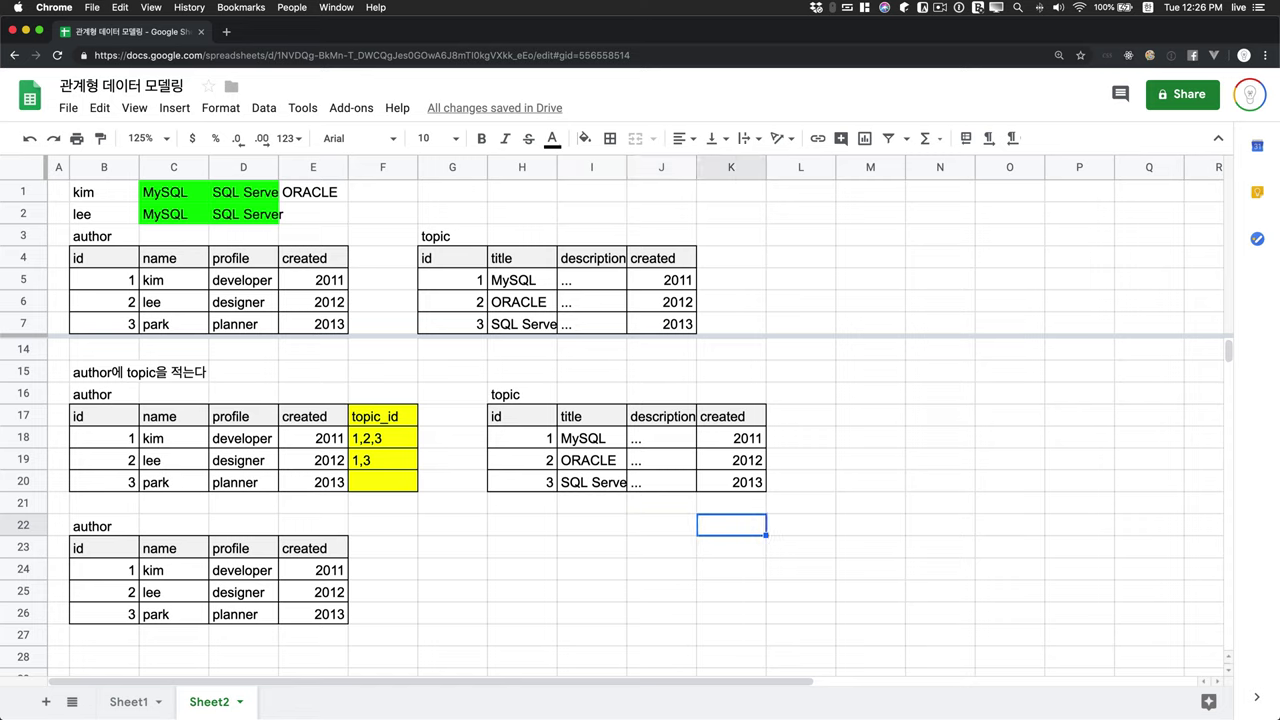
pyautogui.moveTo(442, 238); pyautogui.dragTo(675, 338)
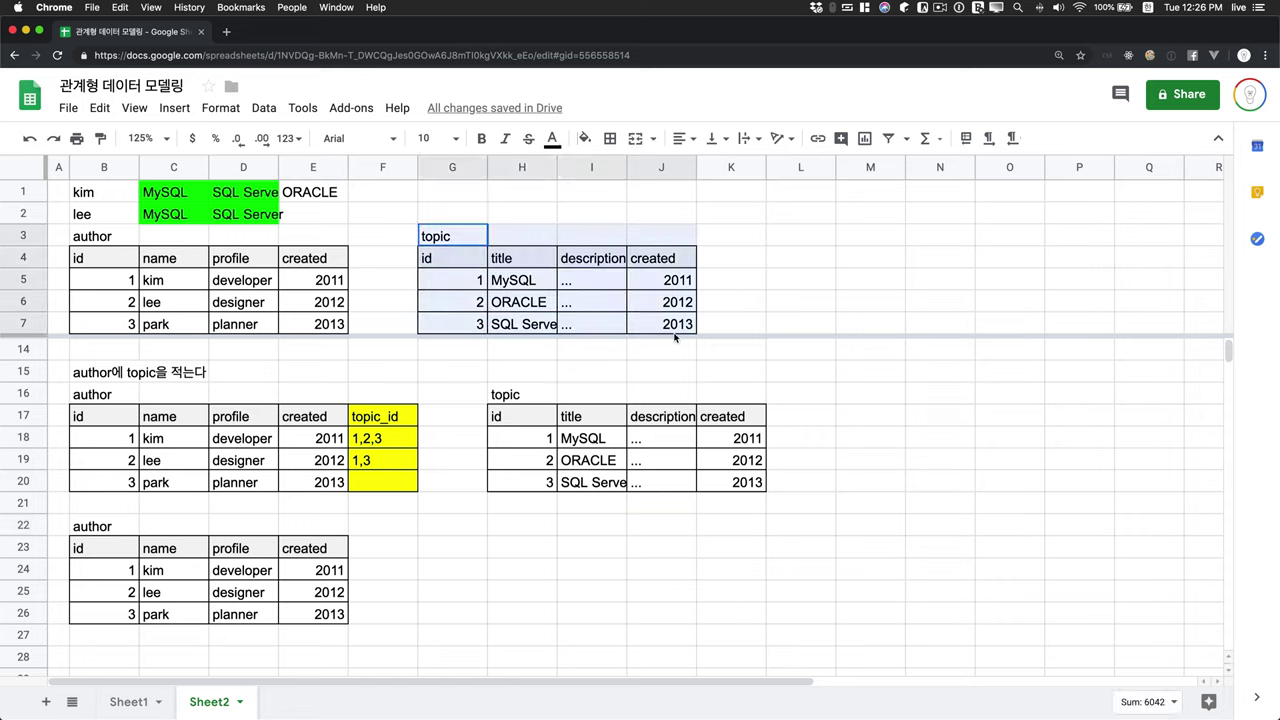
pyautogui.hotkey('ctrl', 'c')
pyautogui.click(757, 533)
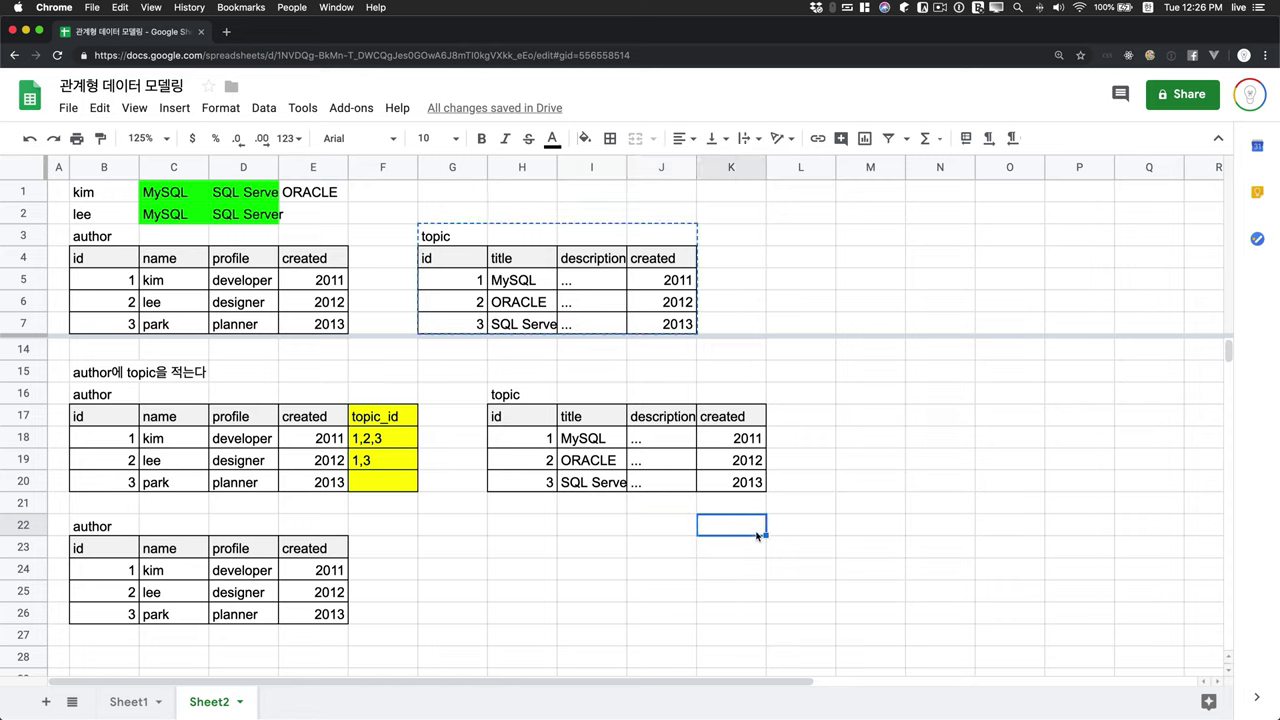
pyautogui.hotkey('ctrl', 'v')
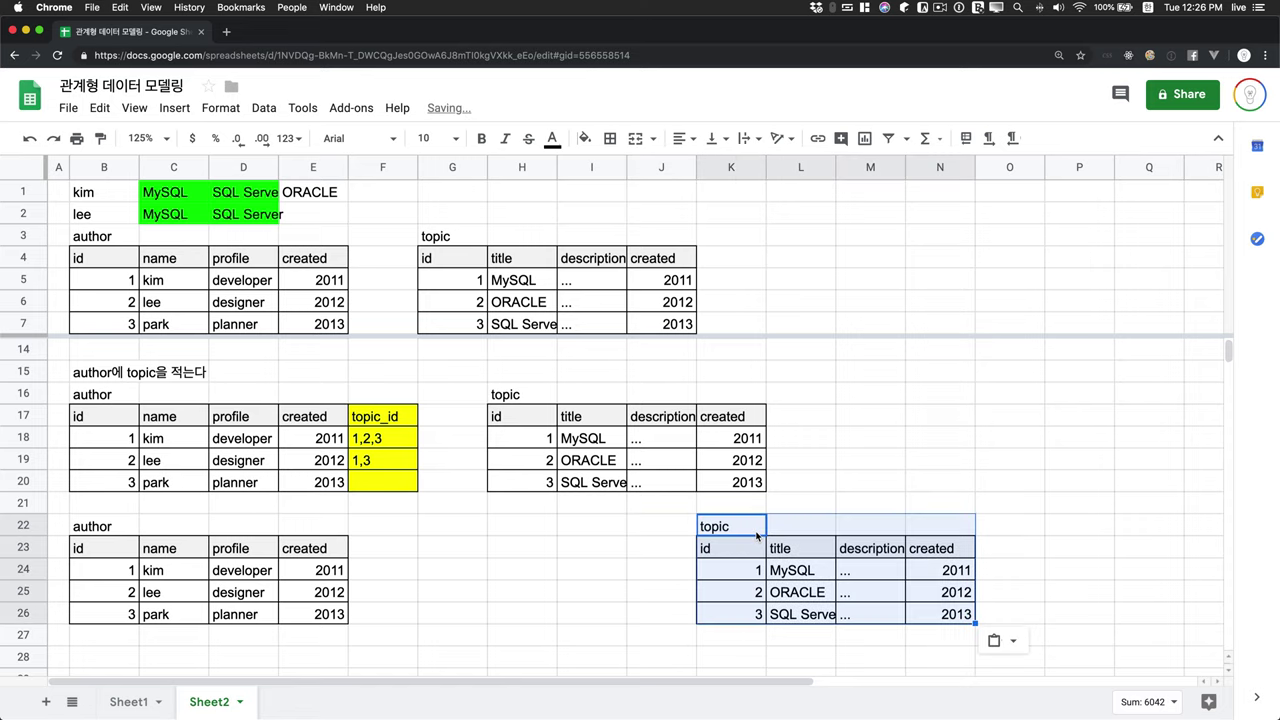
# Title a middle table "write" in cell G22, between the author and topic copies.
pyautogui.click(439, 545)
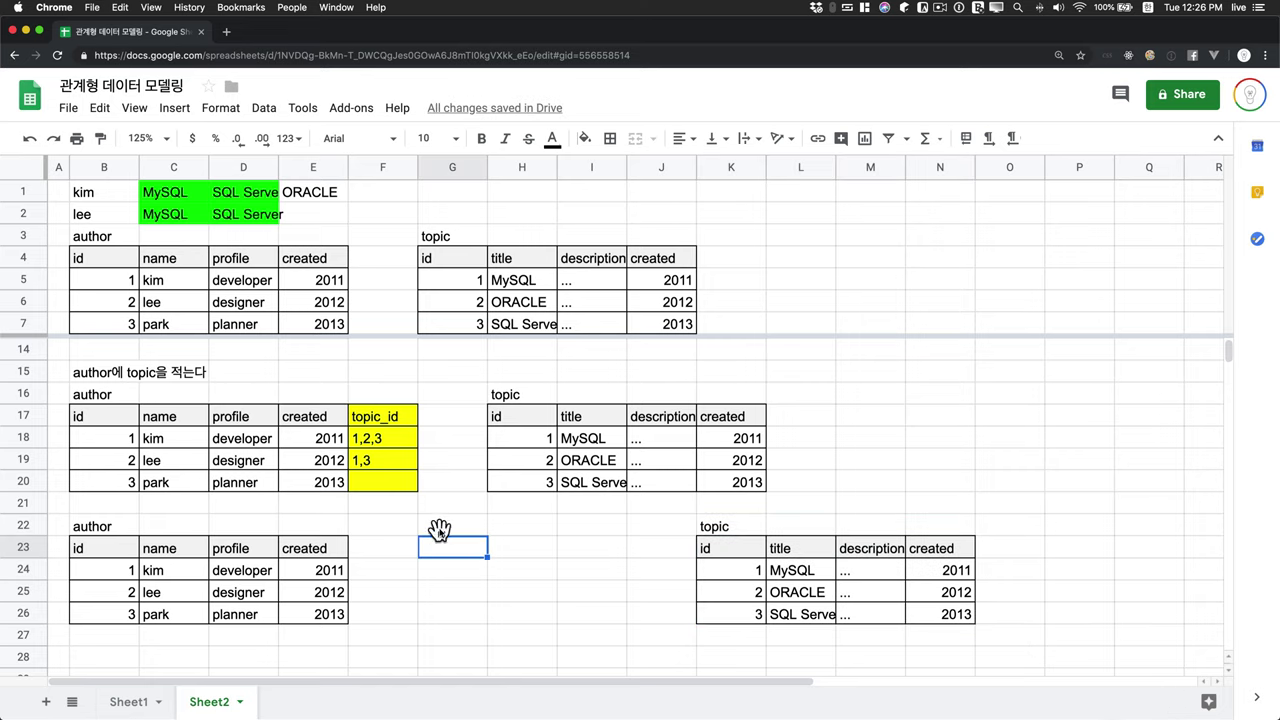
pyautogui.click(440, 527)
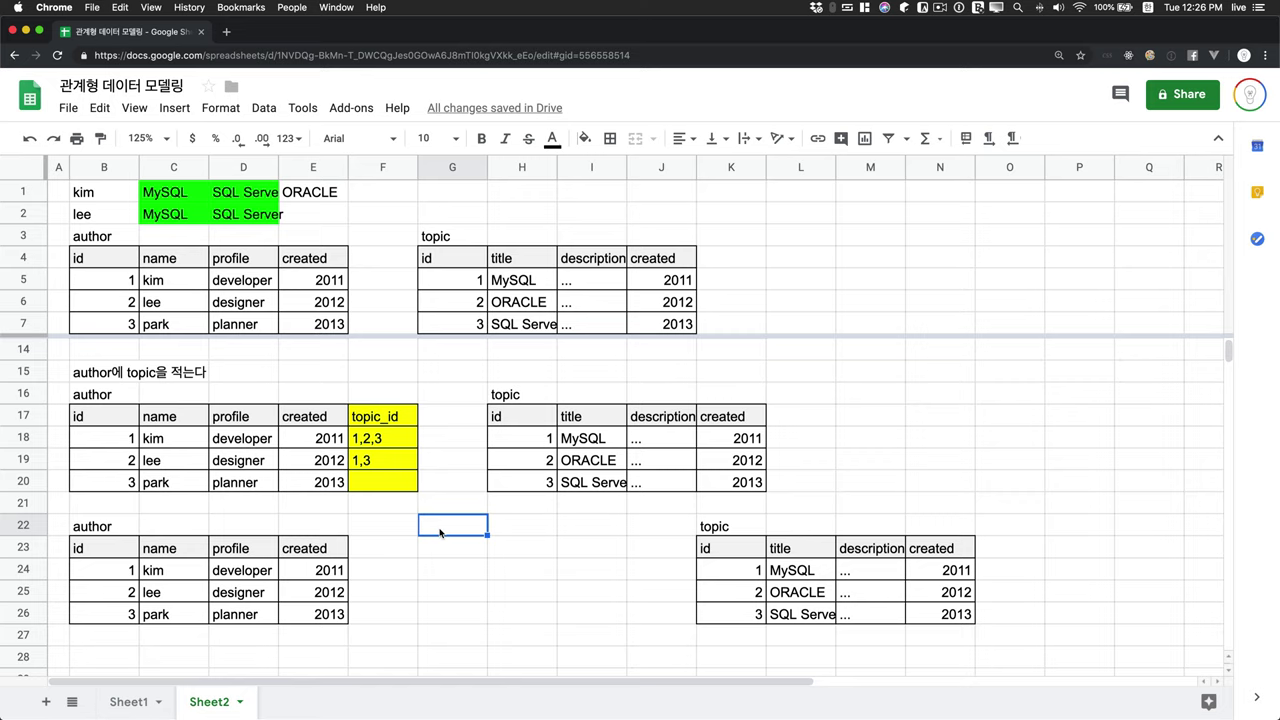
pyautogui.write('ㅈ')
pyautogui.press('BackSpace')
pyautogui.hotkey('ctrl', 'space')
pyautogui.write('write')
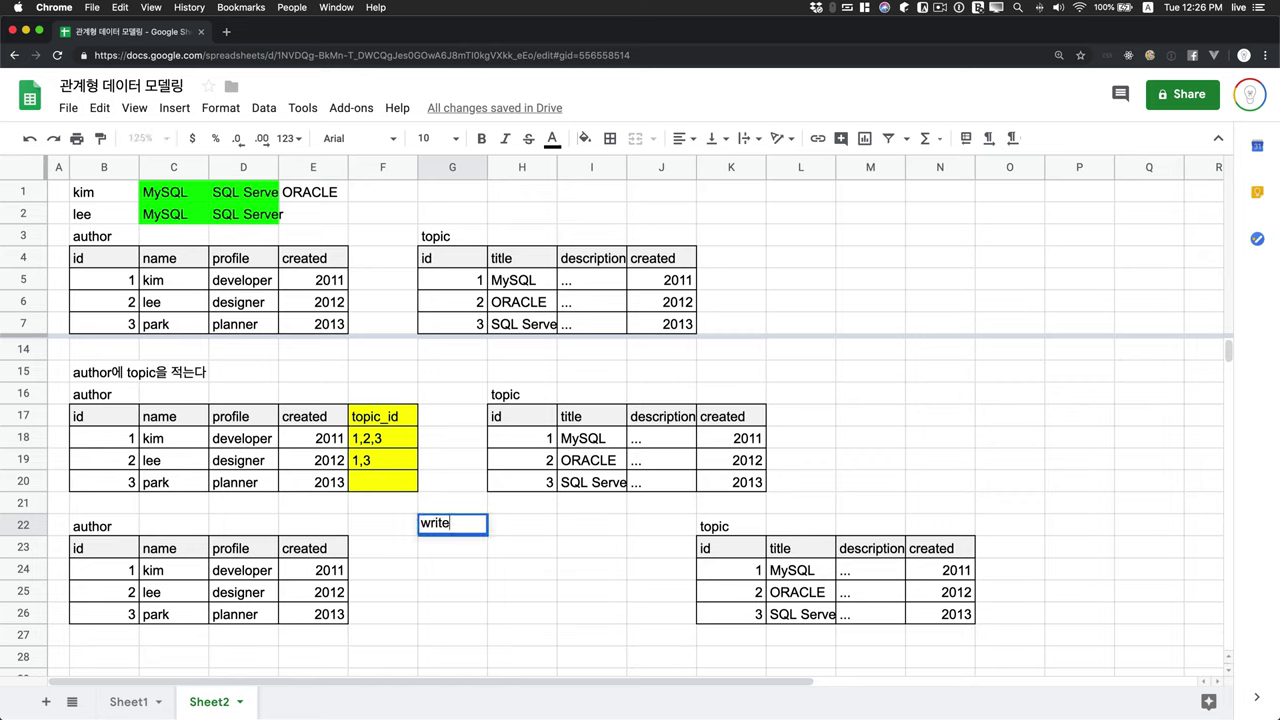
pyautogui.press('Return')
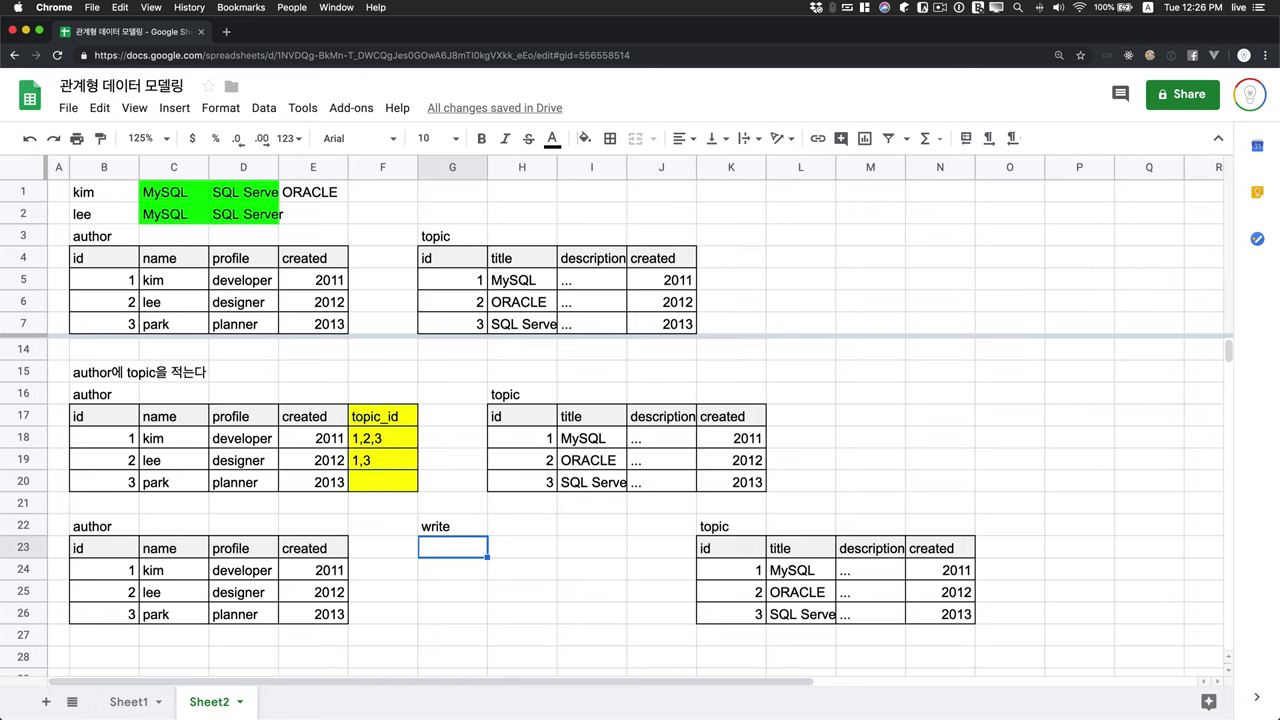
# Enter the write table's column headers author_id in G23 and topic_id in H23.
pyautogui.write('author_id')
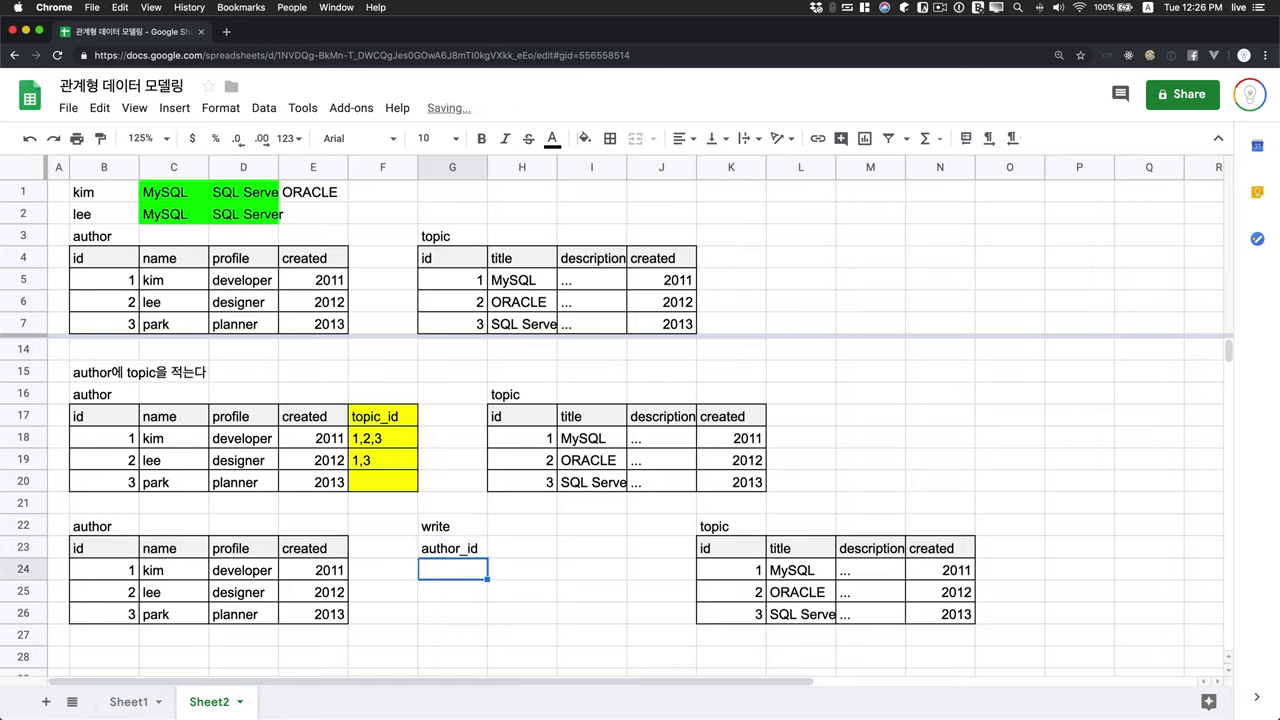
pyautogui.press('Tab')
pyautogui.write('topi')
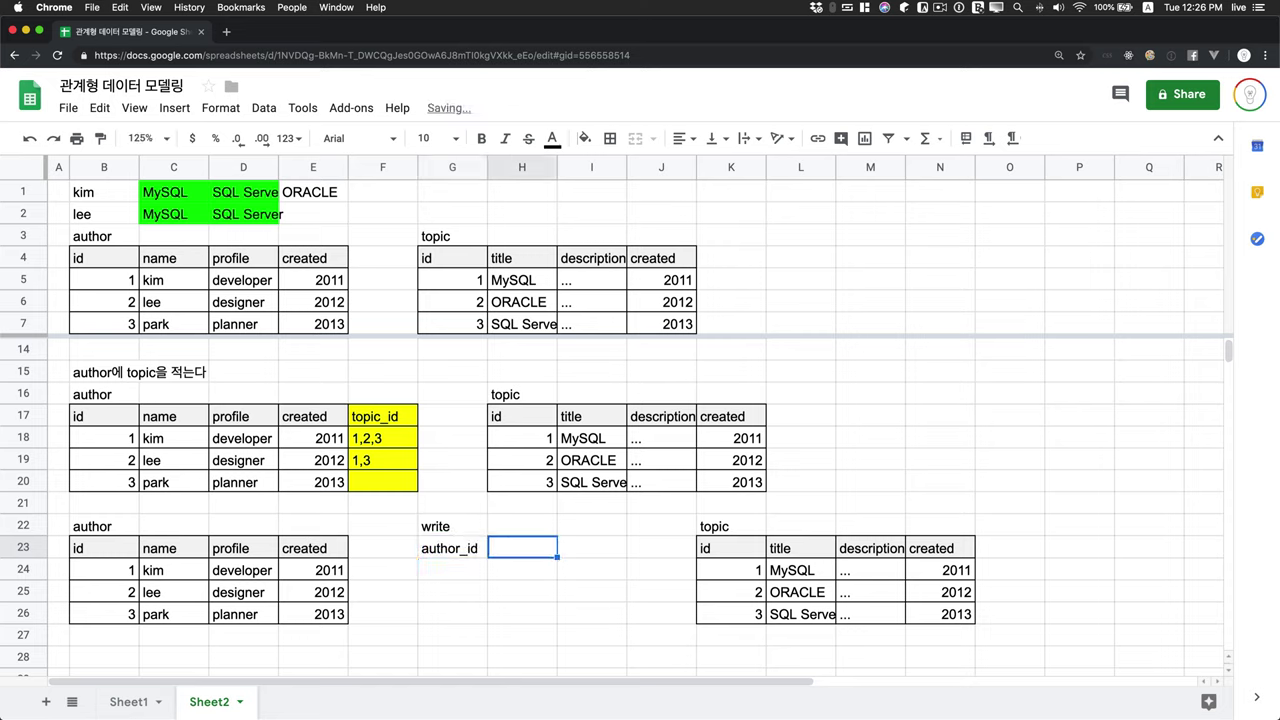
pyautogui.write('c_id')
pyautogui.press('Return')
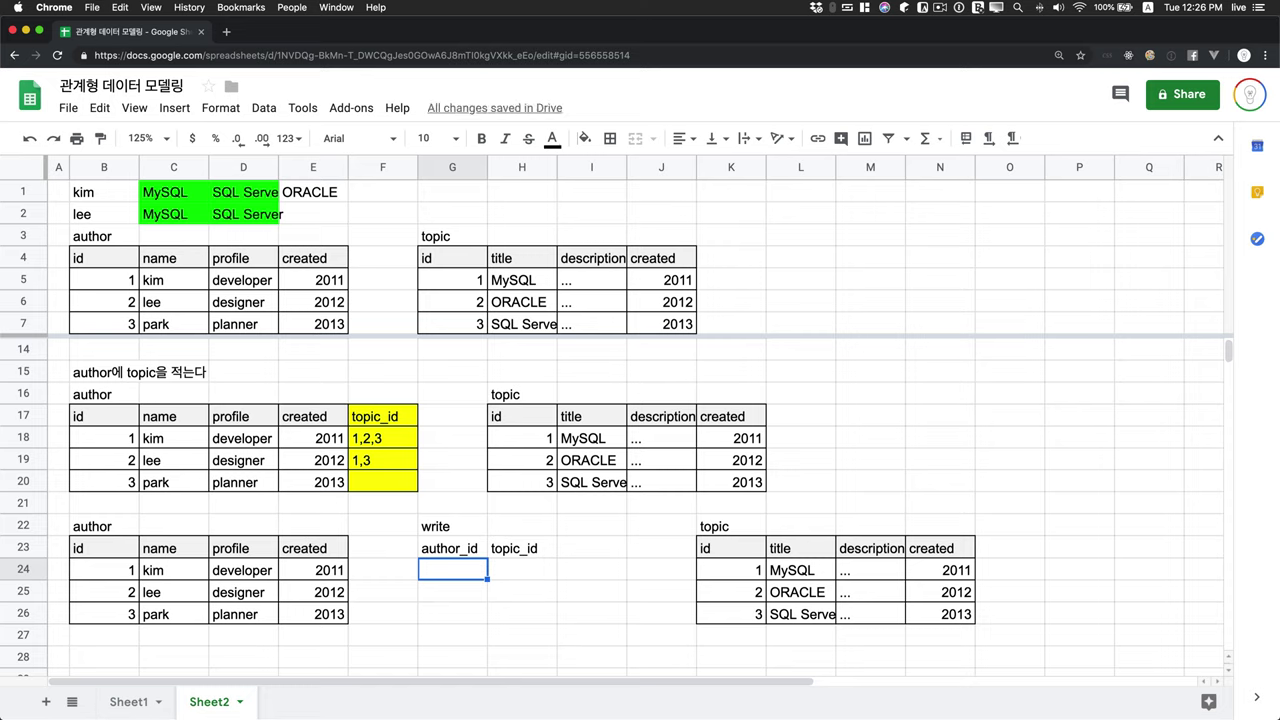
# Enter the first row of the write table in G24:H24 with author_id 1 and topic_id 1.
pyautogui.write('1')
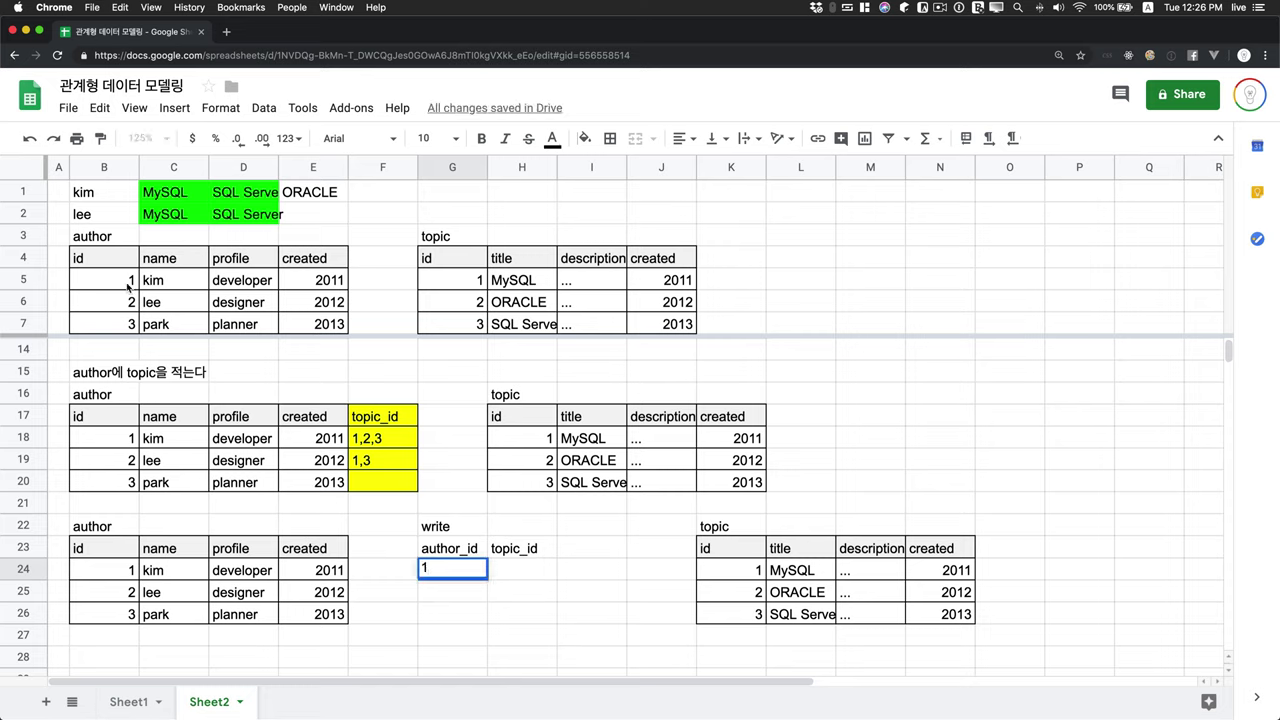
pyautogui.moveTo(133, 570); pyautogui.dragTo(302, 580)
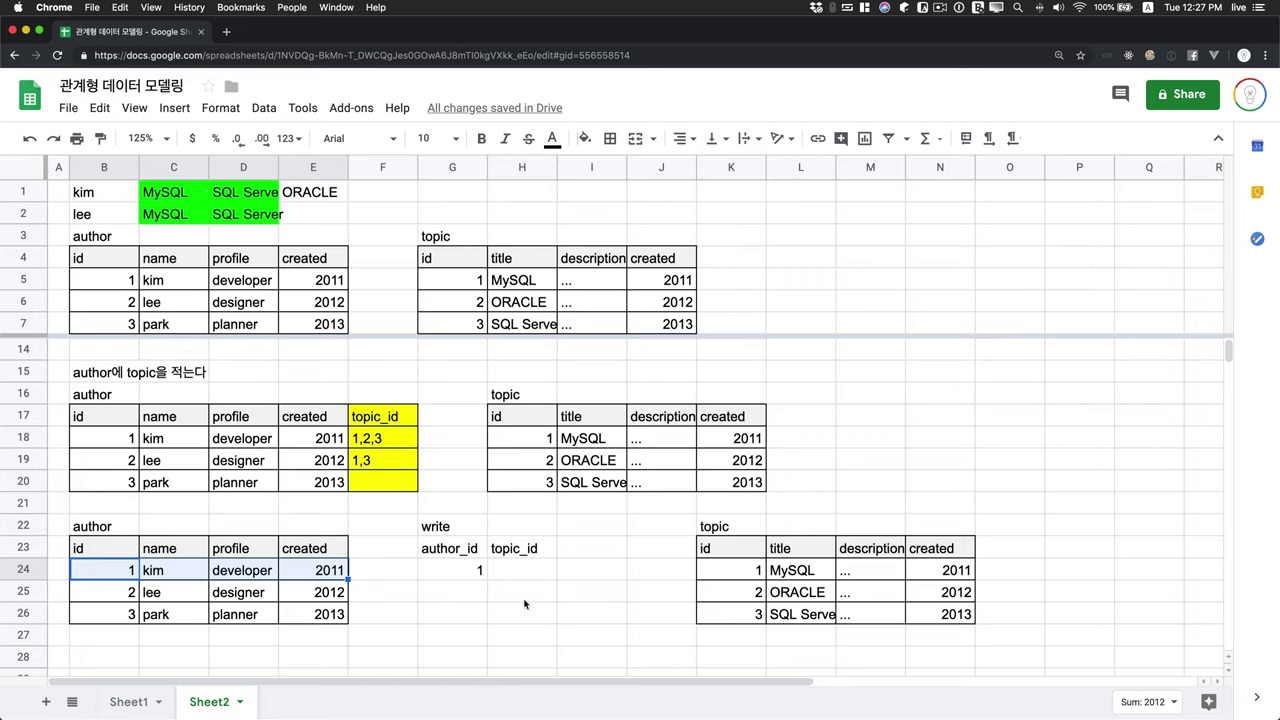
pyautogui.click(536, 574)
pyautogui.write('1')
pyautogui.press('Return')
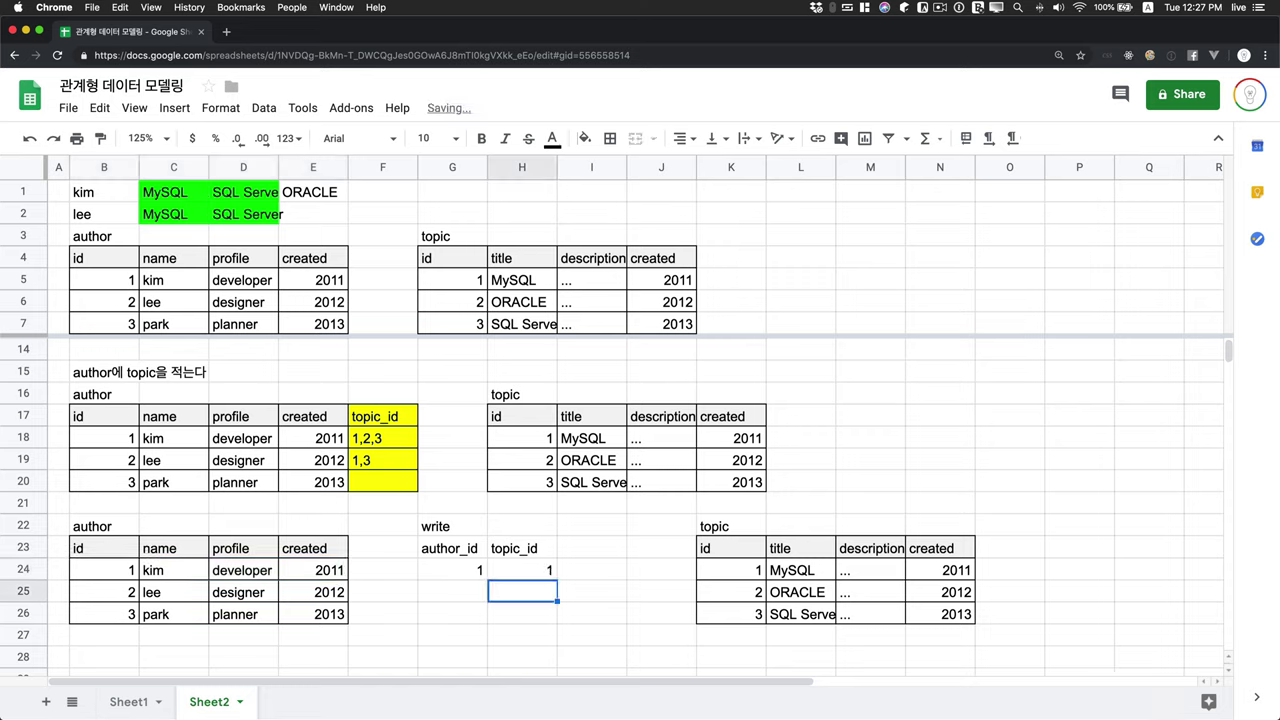
# Add two more rows for author_id 1 in G25:H26, with topic_id 2 and 3.
pyautogui.write('2')
pyautogui.press('Return')
pyautogui.write('3')
pyautogui.click(452, 613)
pyautogui.click(452, 591)
pyautogui.write('1')
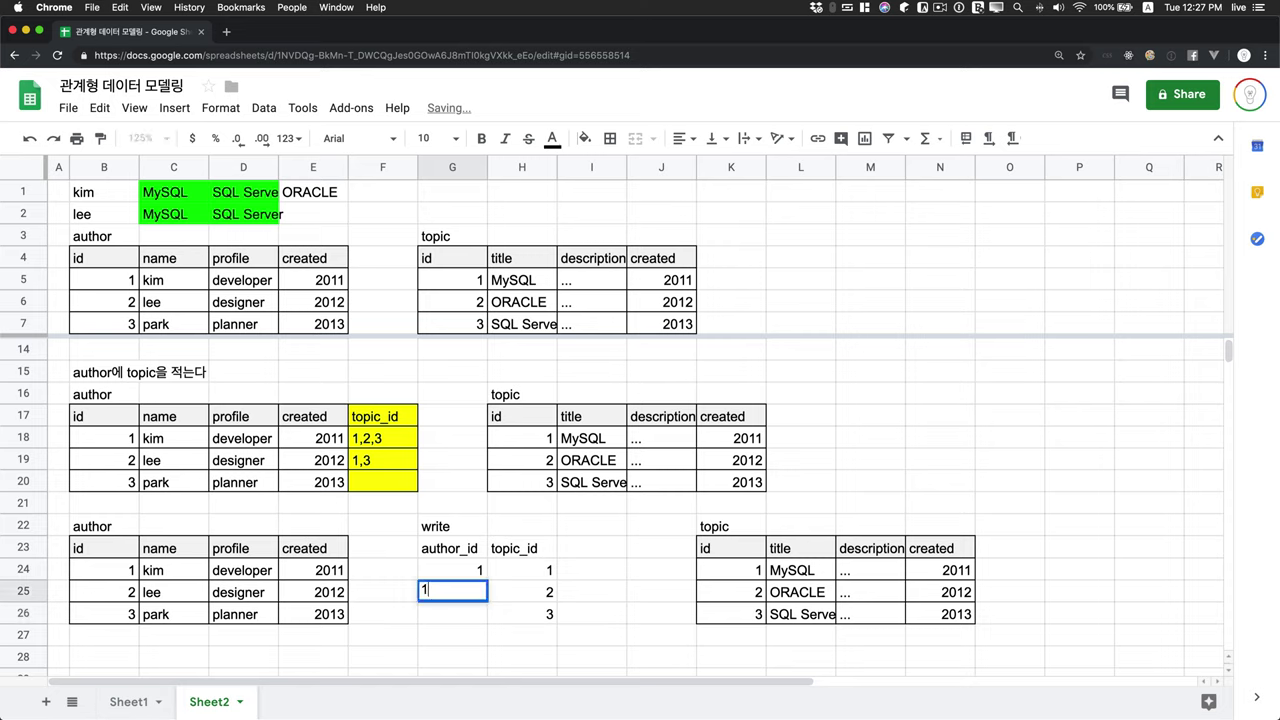
pyautogui.press('Return')
pyautogui.write('1')
pyautogui.click(522, 656)
pyautogui.click(452, 634)
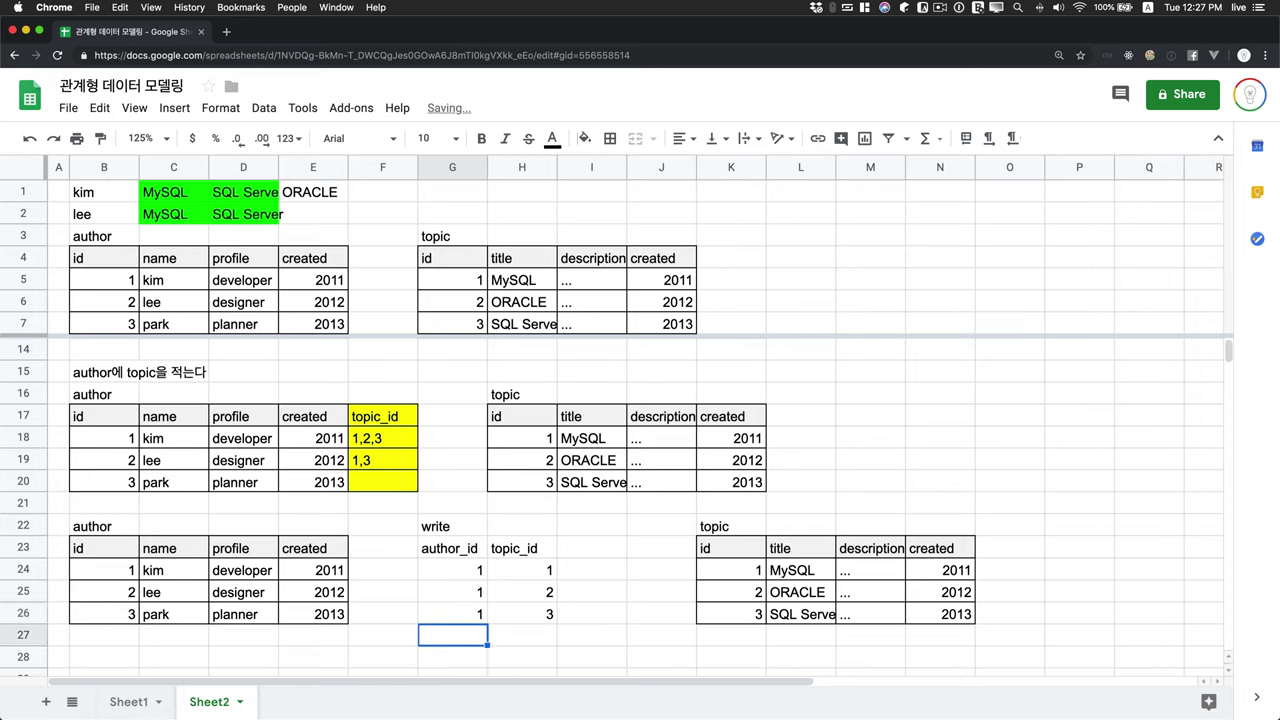
# Add two rows for author_id 2 in G27:H28 of the write table, with topic_id 1 and 3.
pyautogui.click(128, 217)
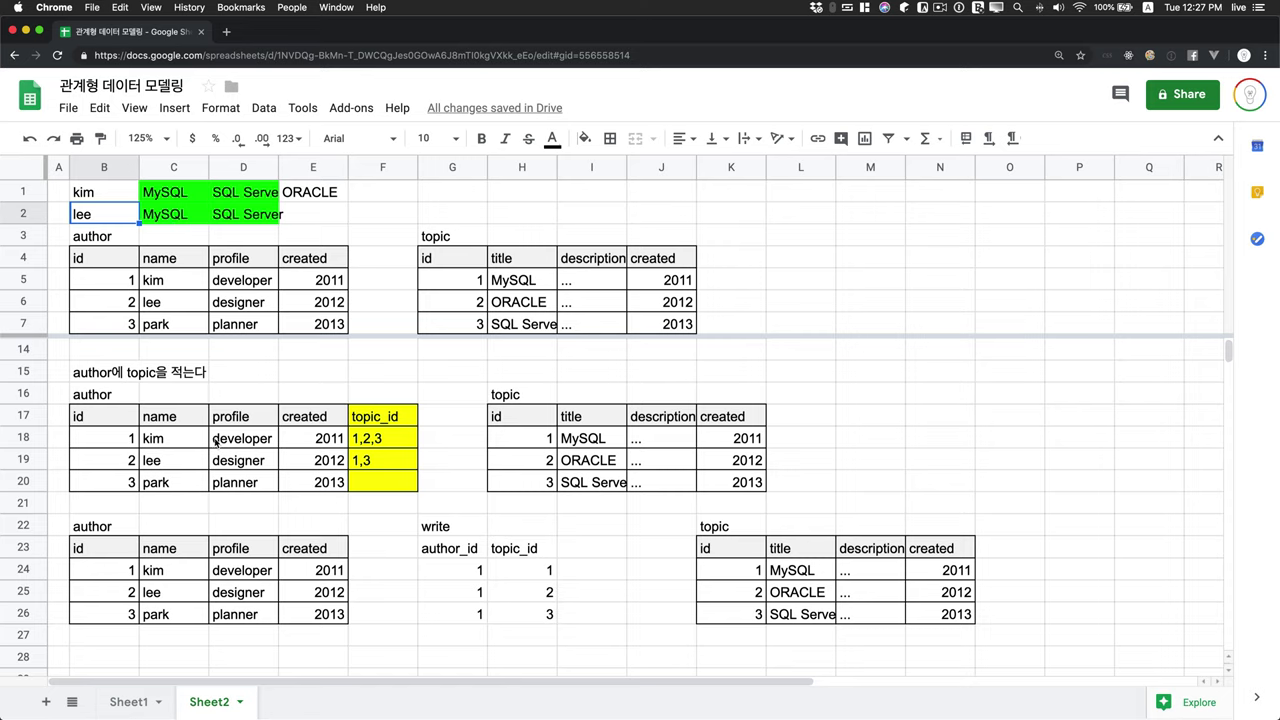
pyautogui.click(746, 571)
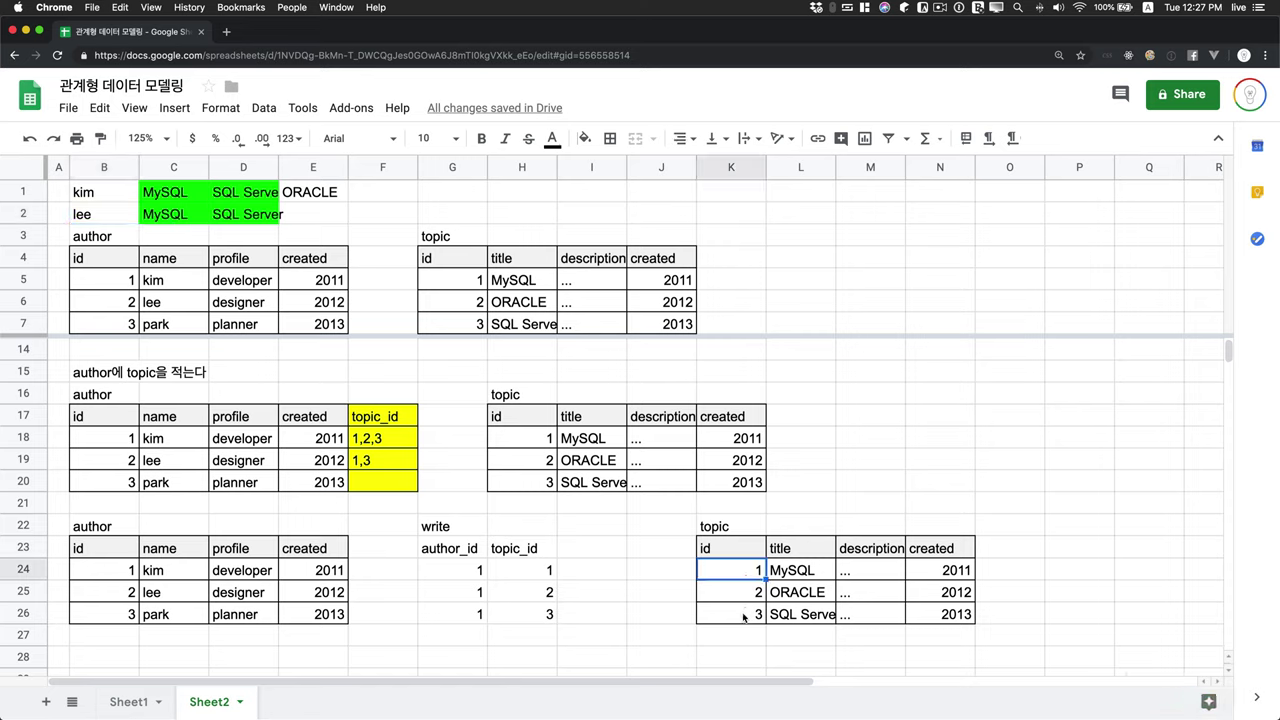
pyautogui.click(746, 614)
pyautogui.click(472, 636)
pyautogui.write('2')
pyautogui.press('Tab')
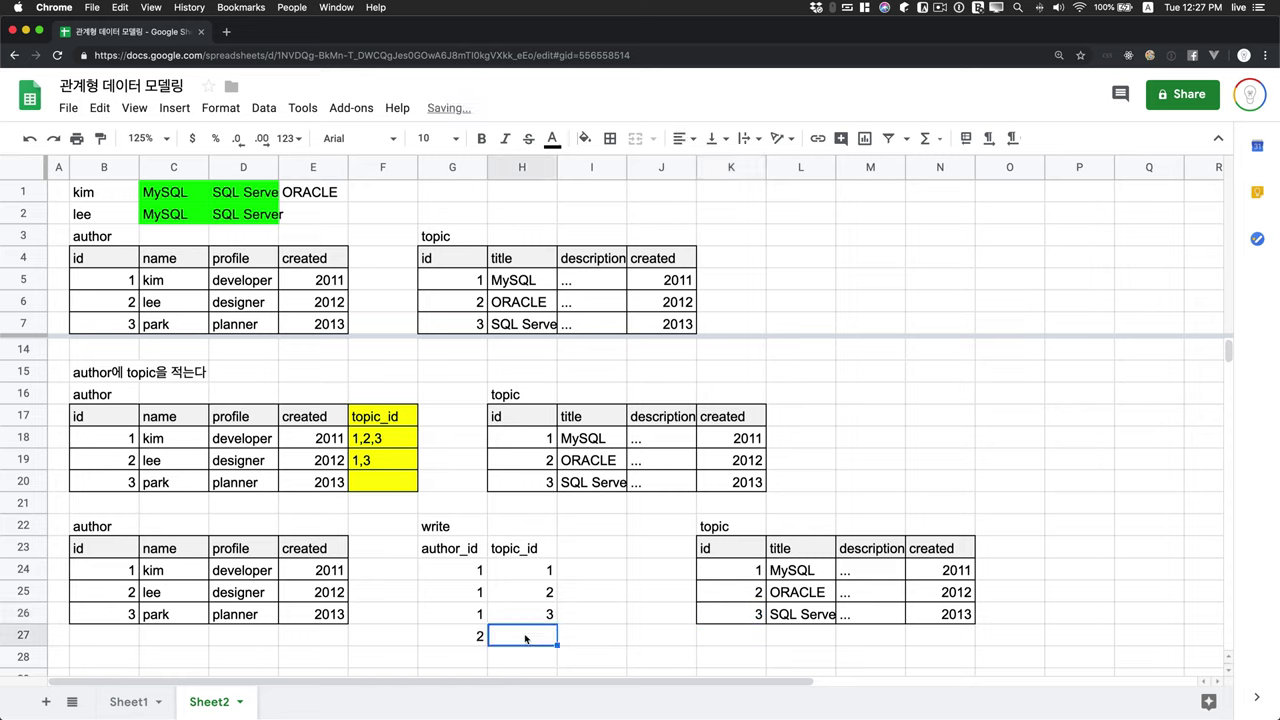
pyautogui.write('1')
pyautogui.press('Down')
pyautogui.write('3')
pyautogui.press('Left')
pyautogui.write('2')
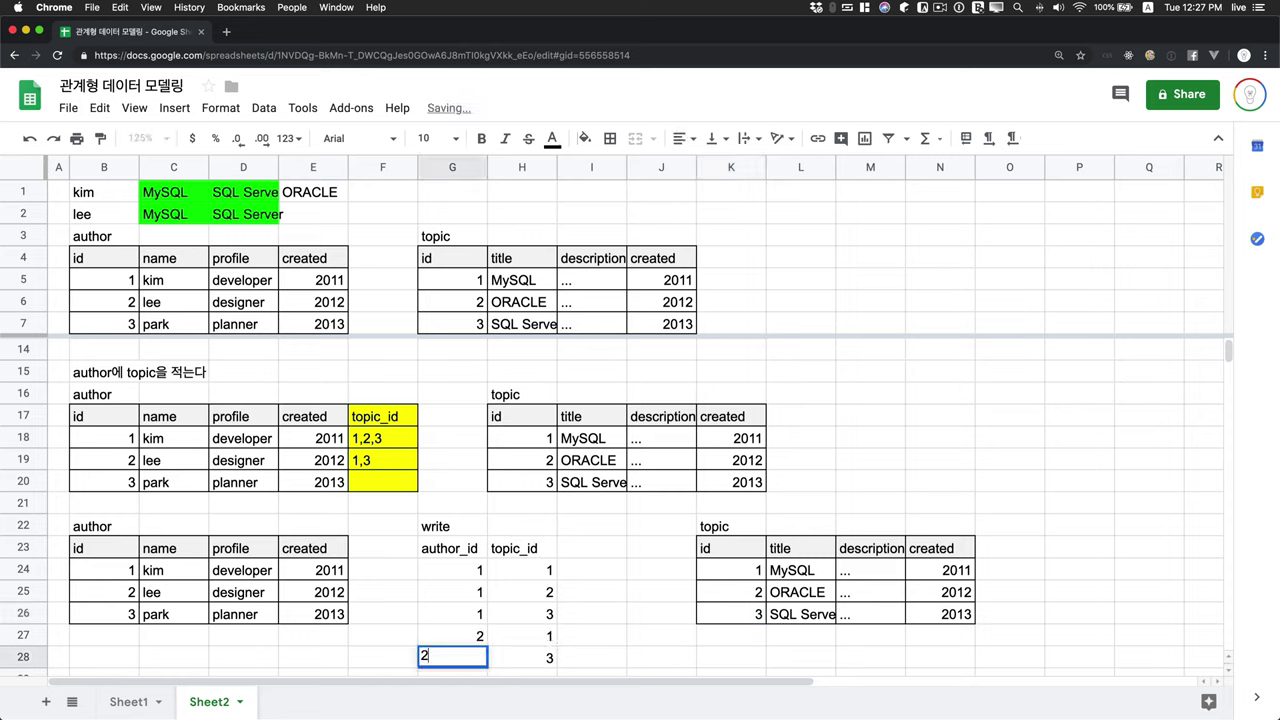
pyautogui.press('Tab')
# Apply all borders to the write table cells G23:H28.
pyautogui.hotkey('shift', 'Left')
pyautogui.hotkey('shift', 'Up')
pyautogui.hotkey('shift', 'Up')
pyautogui.hotkey('shift', 'Up')
pyautogui.hotkey('shift', 'Up')
pyautogui.hotkey('shift', 'Up')
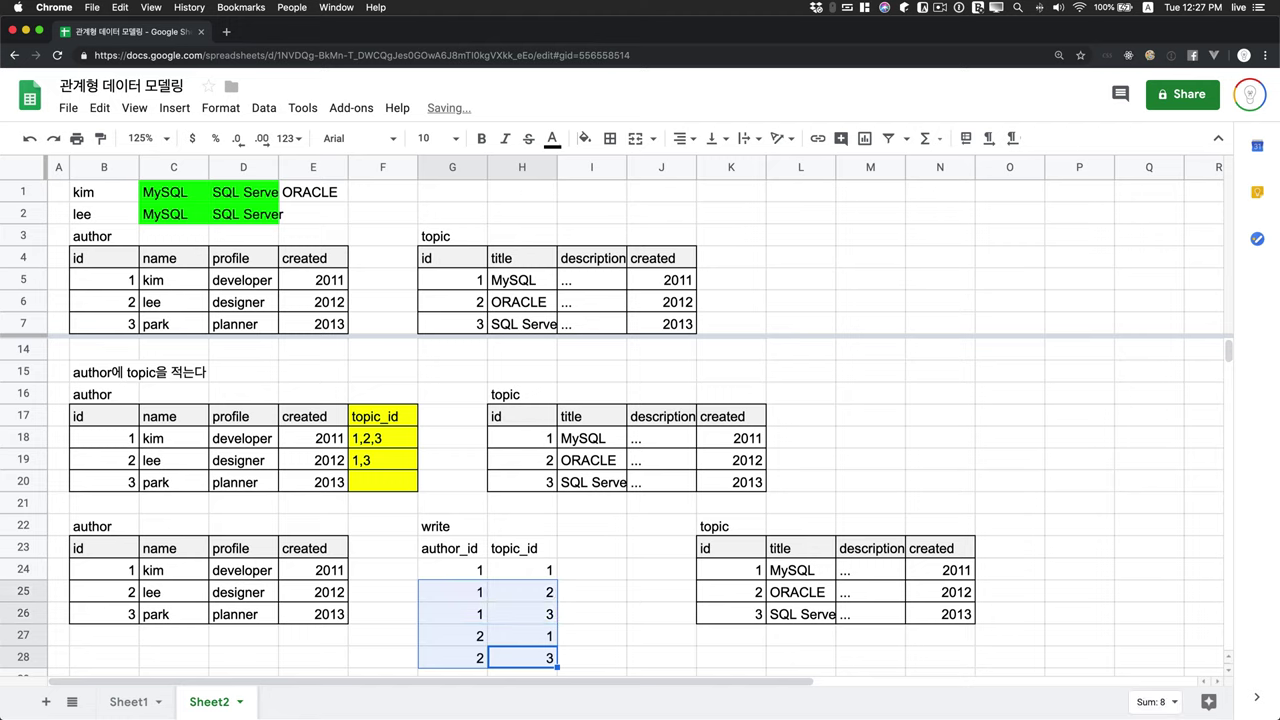
pyautogui.click(610, 139)
pyautogui.click(617, 172)
pyautogui.click(600, 508)
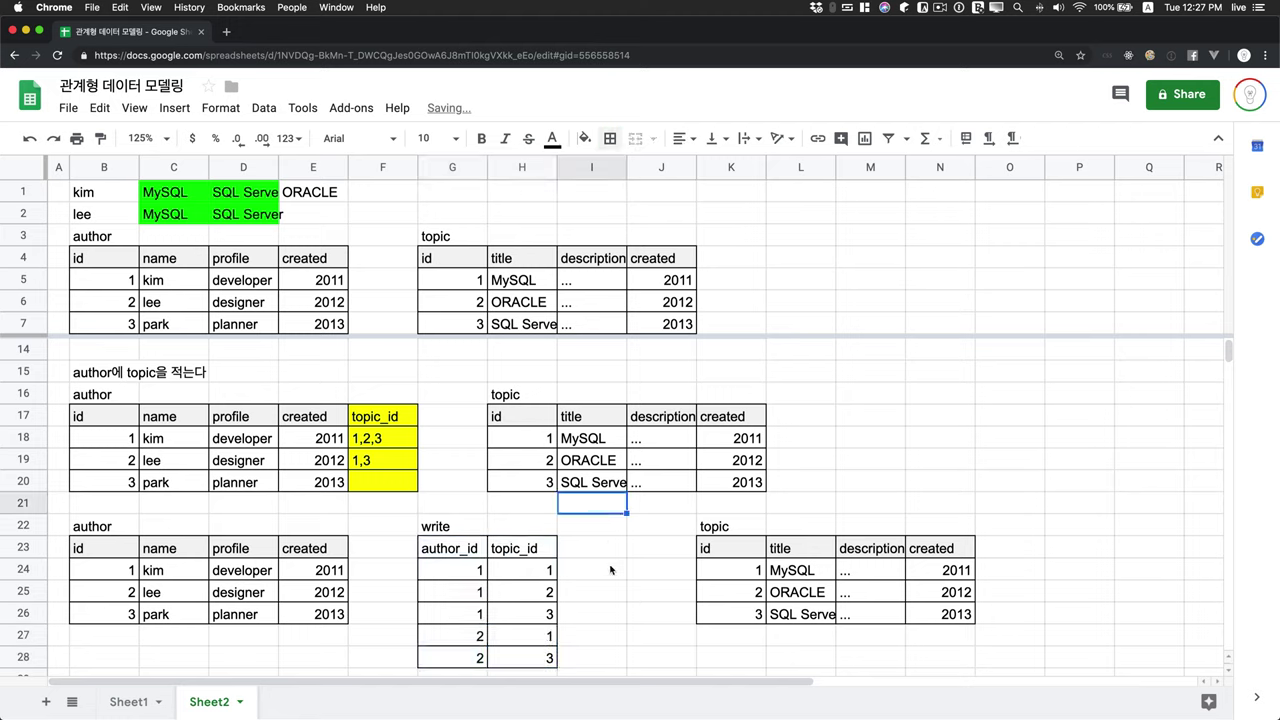
pyautogui.click(614, 569)
pyautogui.click(647, 528)
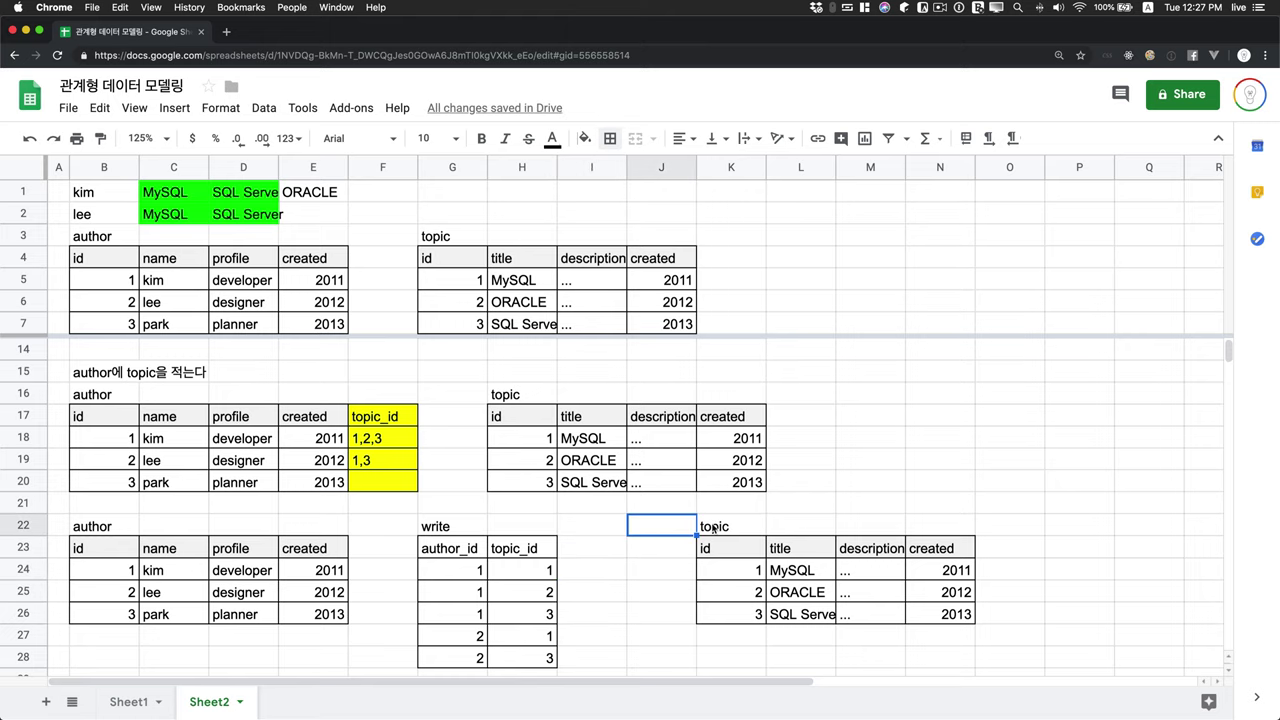
pyautogui.scroll(-3, 712, 528)
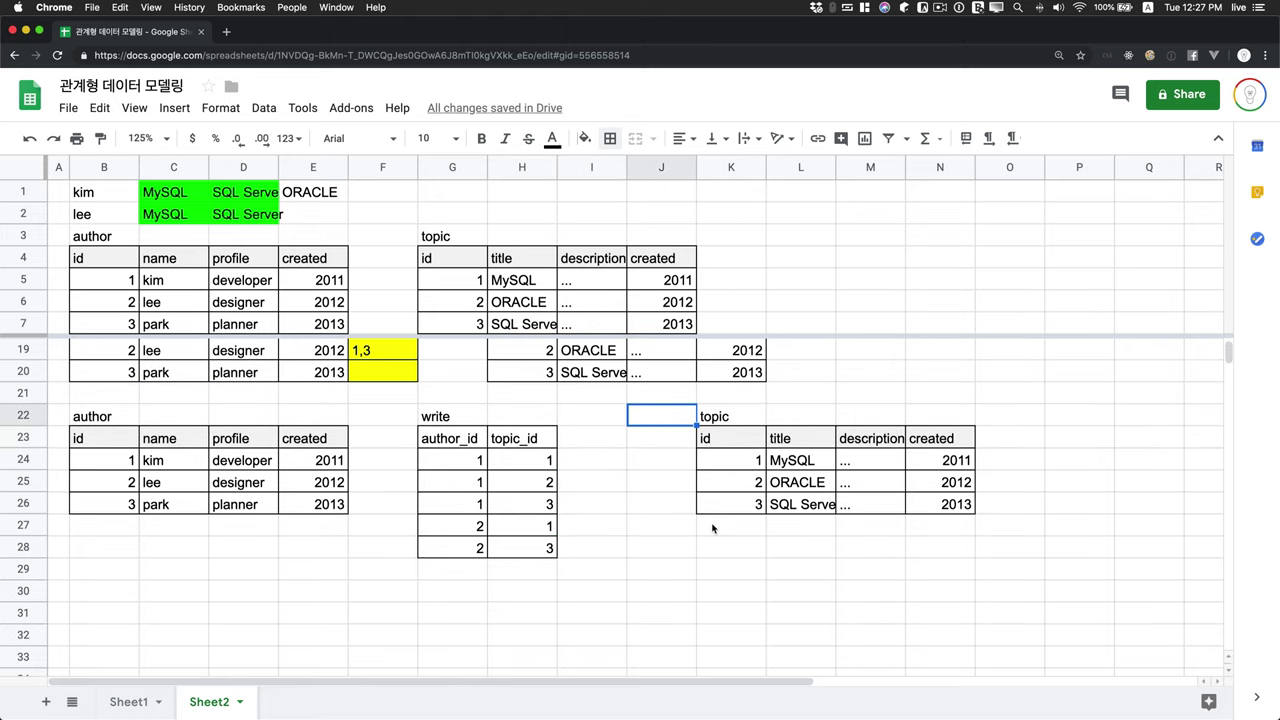
pyautogui.scroll(-1, 650, 550)
pyautogui.click(453, 569)
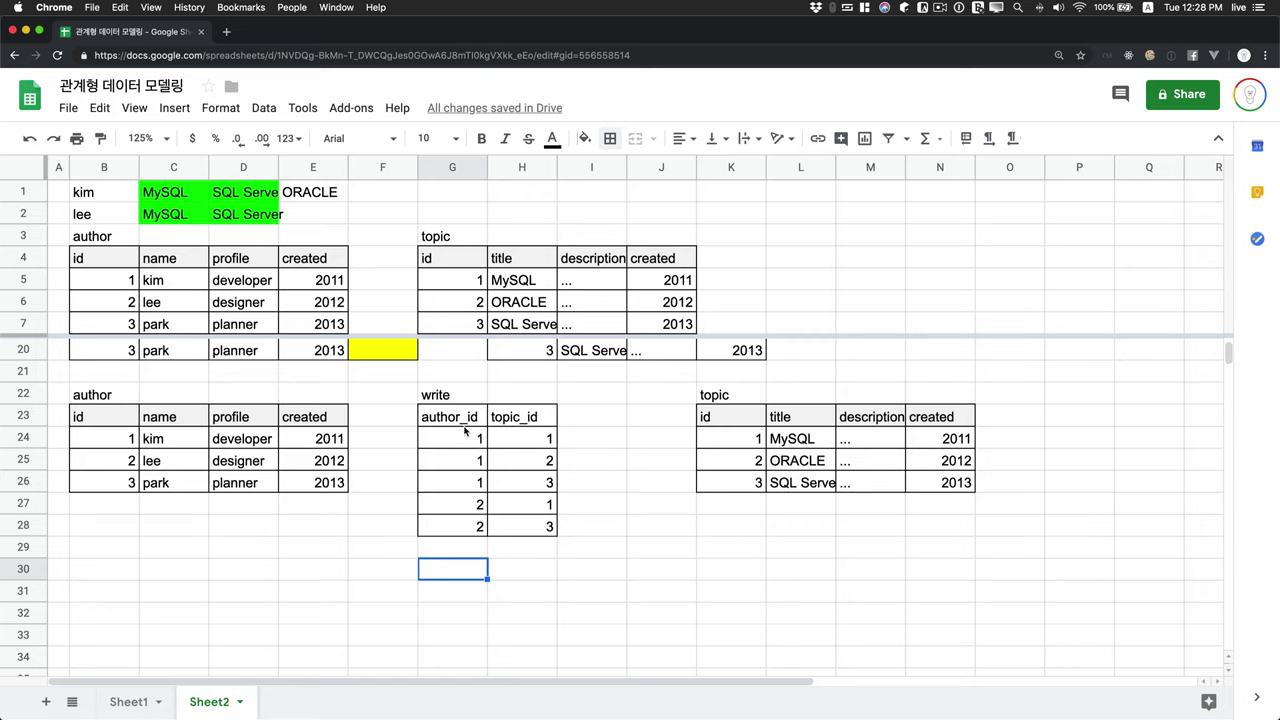
pyautogui.moveTo(464, 426); pyautogui.dragTo(535, 526)
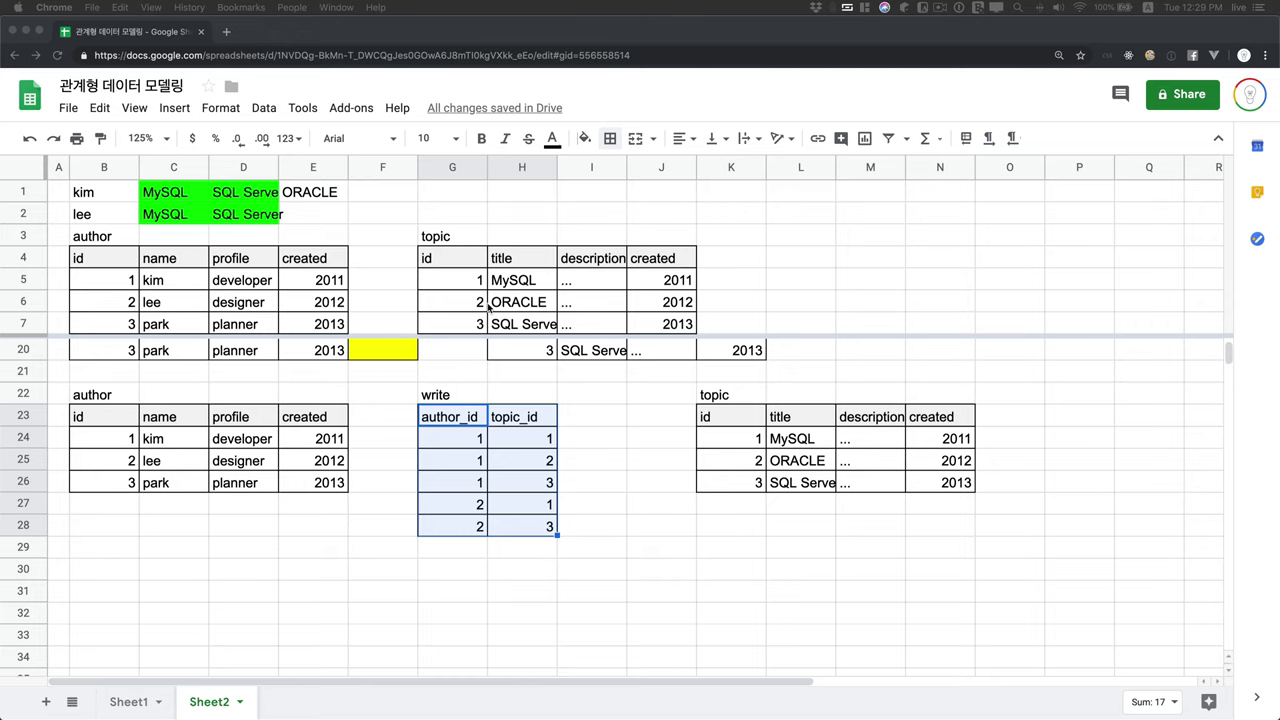
# Add a created column in I23:I28 of the write table with "..." in every row, and apply all borders to it.
pyautogui.click(597, 422)
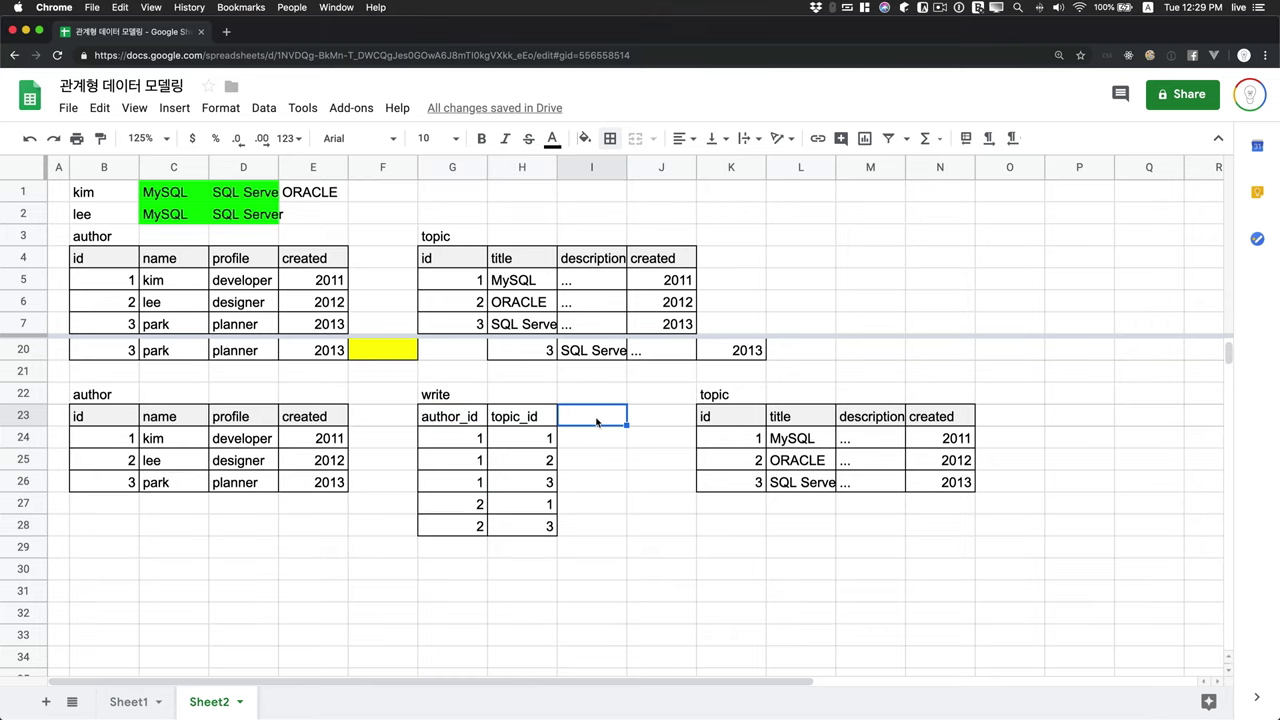
pyautogui.write('created')
pyautogui.press('Return')
pyautogui.write('...')
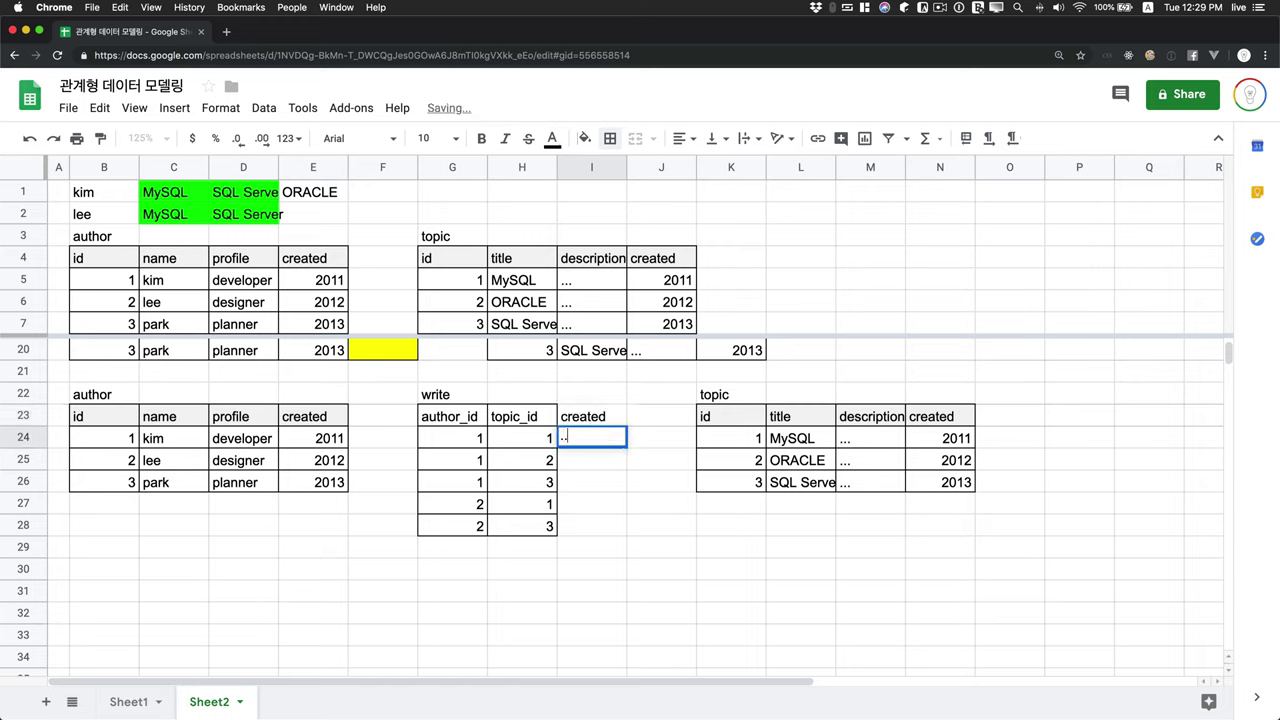
pyautogui.press('Return')
pyautogui.press('Up')
pyautogui.write('...')
pyautogui.press('Right')
pyautogui.press('Left')
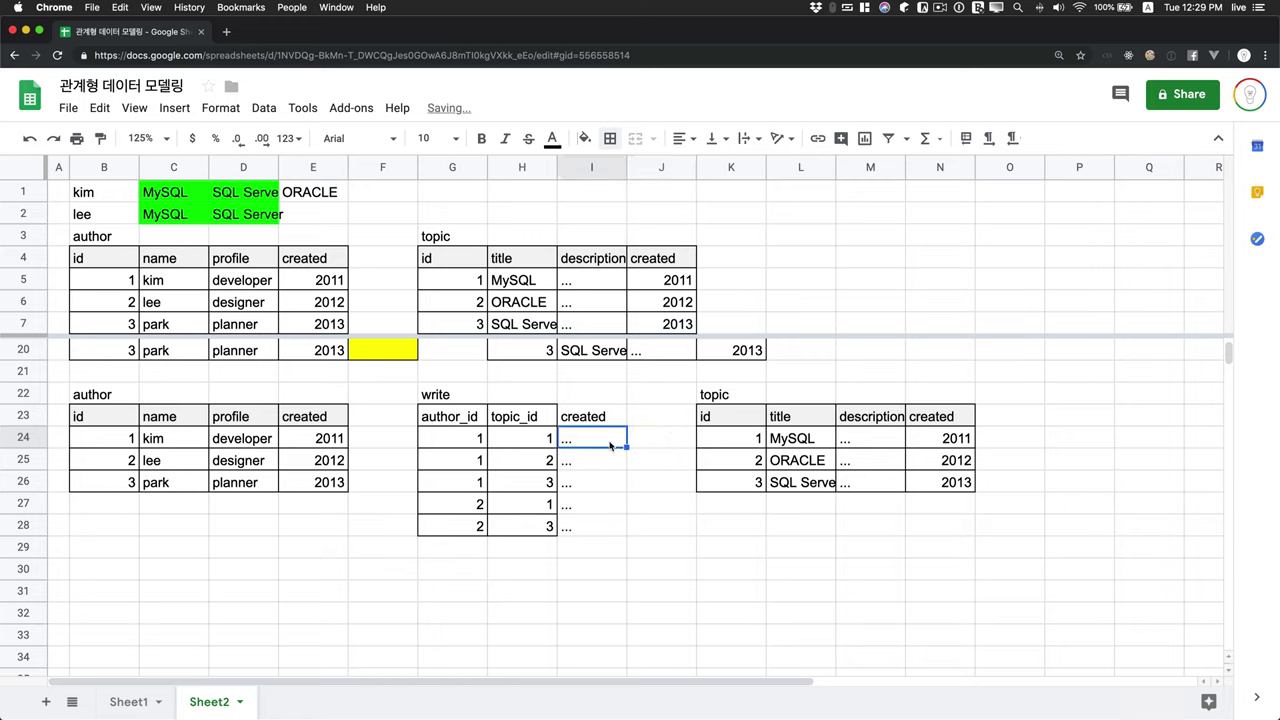
pyautogui.moveTo(627, 447); pyautogui.dragTo(586, 527)
pyautogui.click(452, 394)
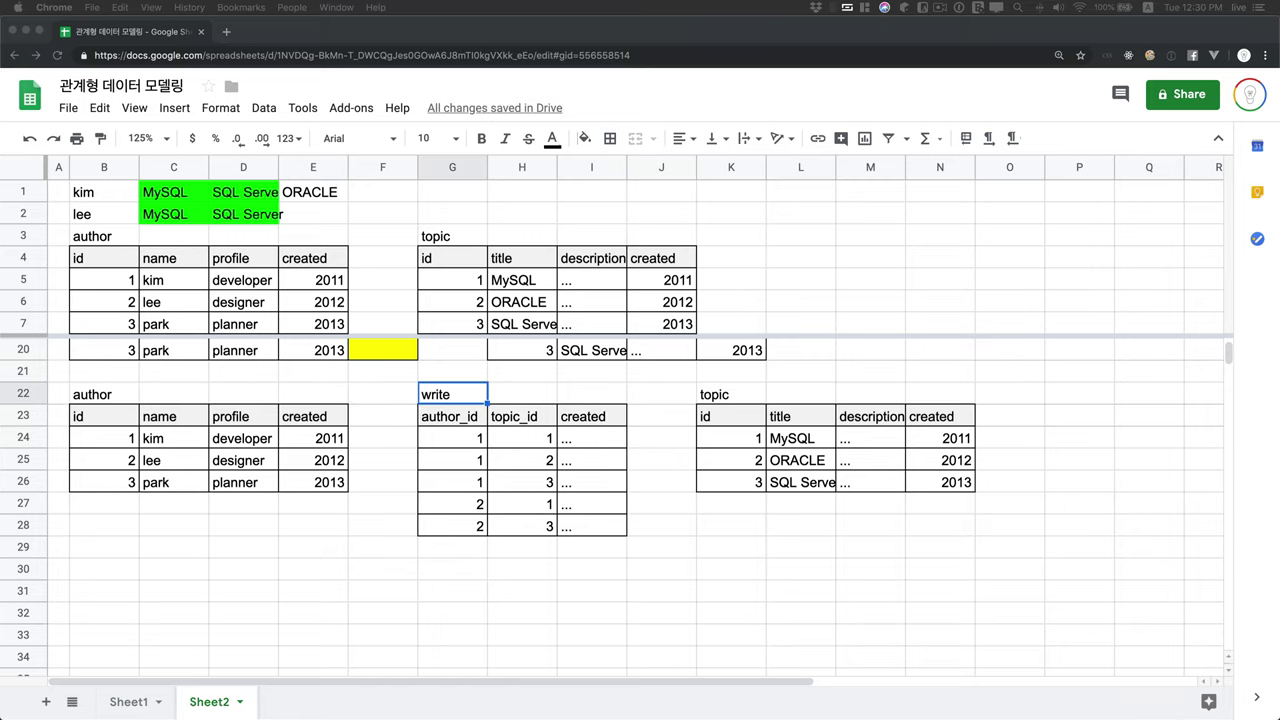